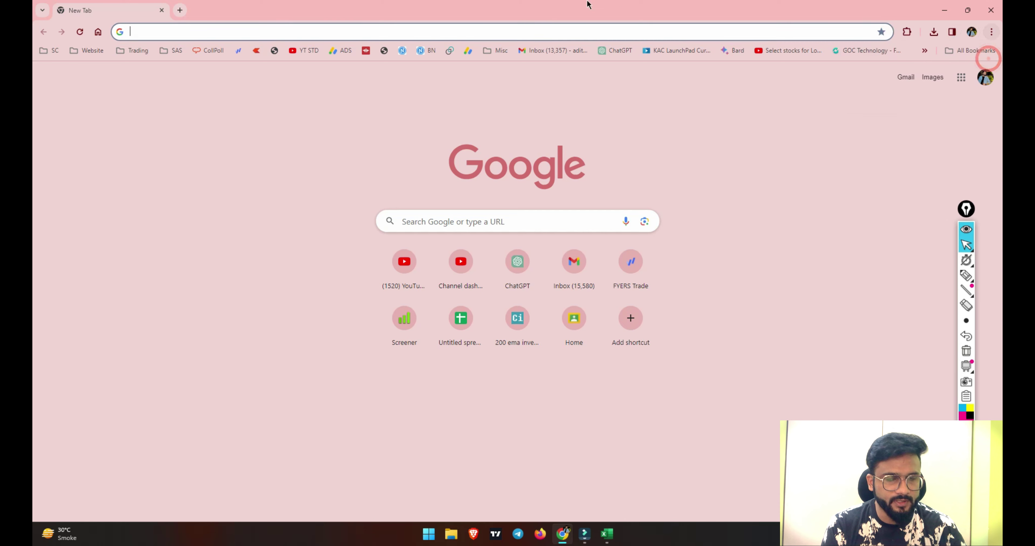
# Search Google for 'i4option' to reach the i4option.com home page.
pyautogui.click(533, 29)
pyautogui.write('i4')
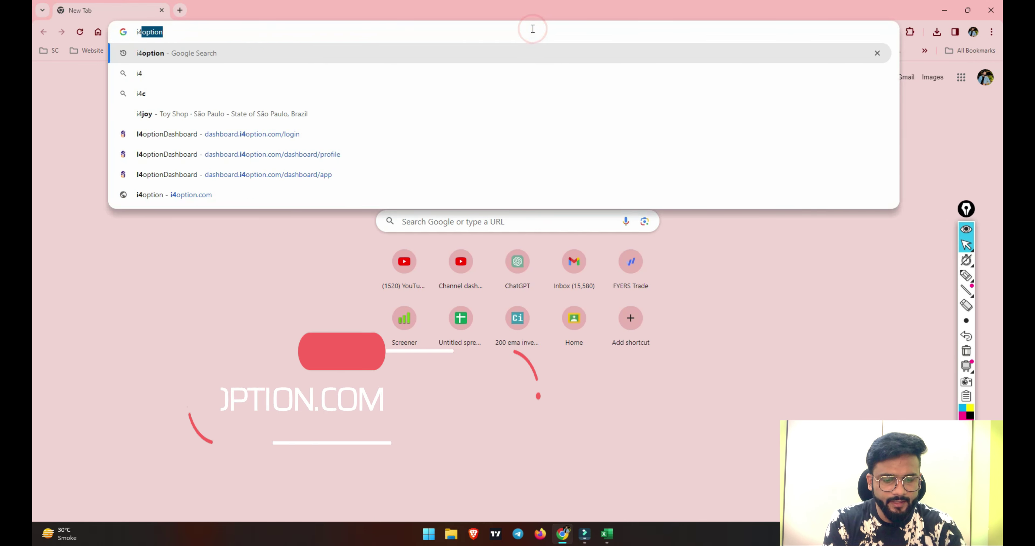
pyautogui.write('option')
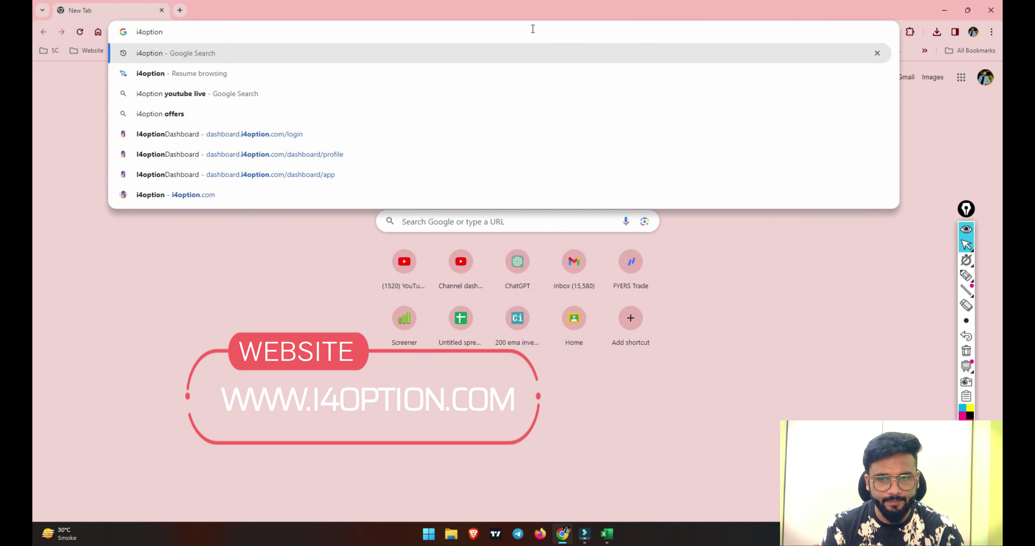
pyautogui.press('Return')
pyautogui.scroll(5, 203, 208)
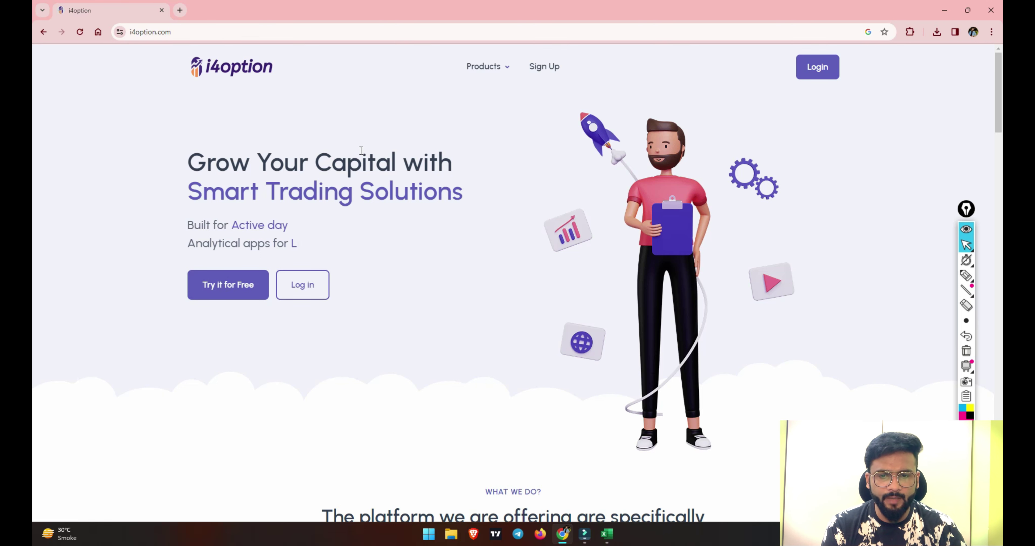
# Highlight the free-trial, login and sign-up options, clear the marks, then open Sign Up.
pyautogui.click(967, 277)
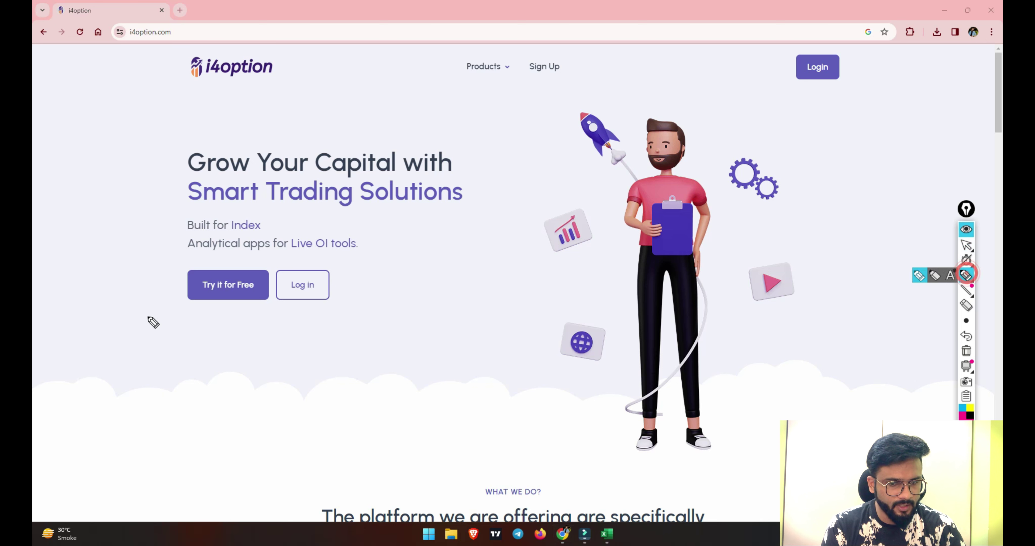
pyautogui.moveTo(193, 296); pyautogui.dragTo(315, 296)
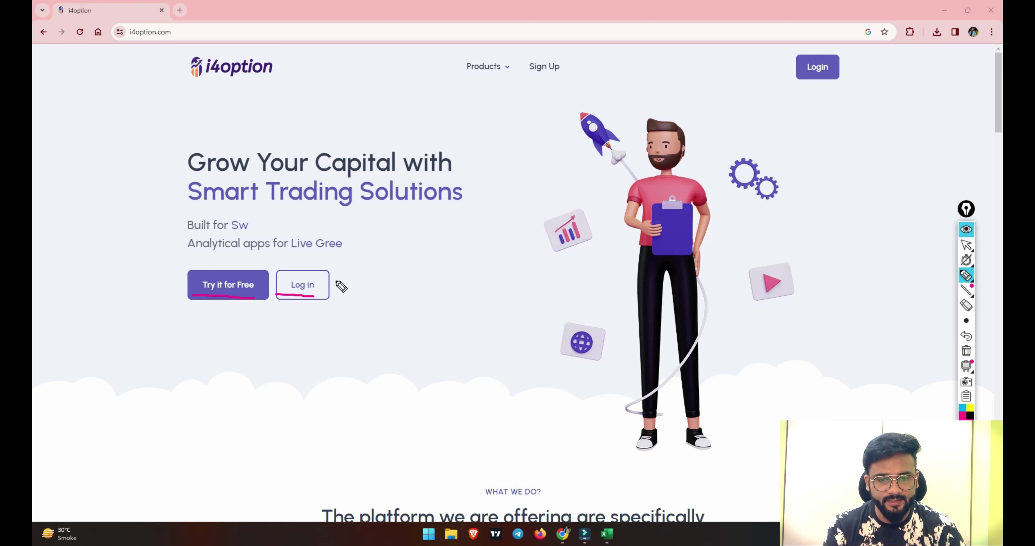
pyautogui.moveTo(528, 83)
pyautogui.mouseDown()
pyautogui.moveTo(583, 76)
pyautogui.moveTo(578, 61)
pyautogui.mouseUp()
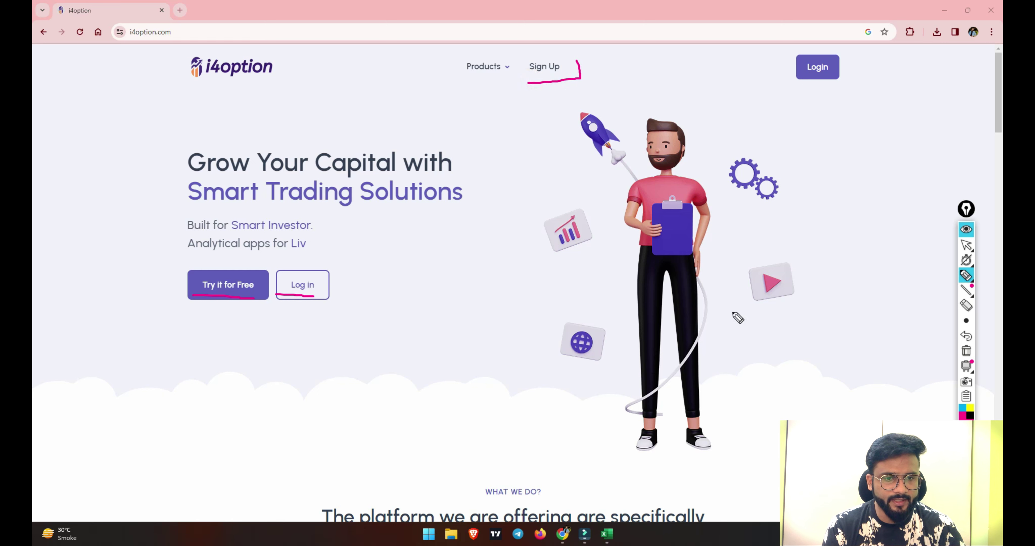
pyautogui.click(967, 350)
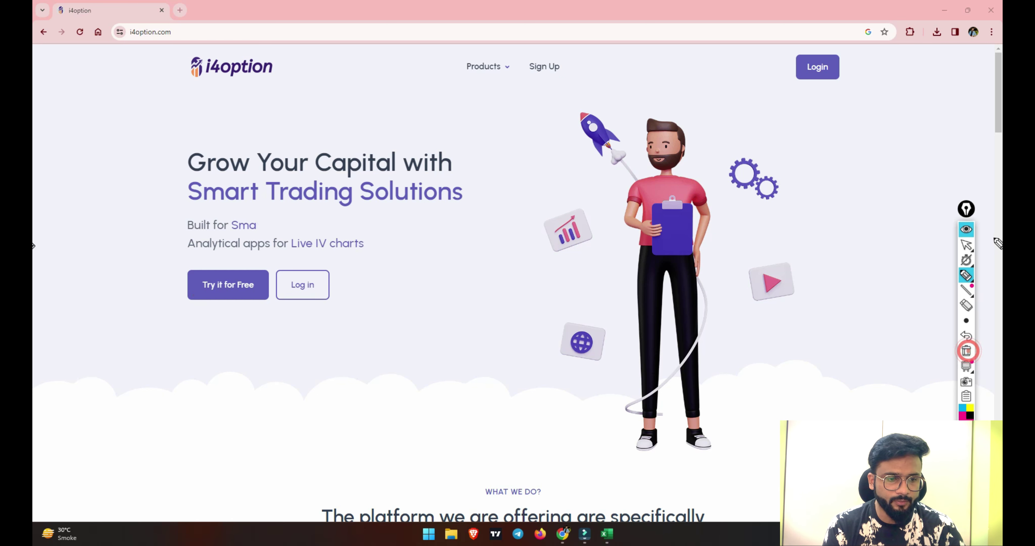
pyautogui.click(966, 247)
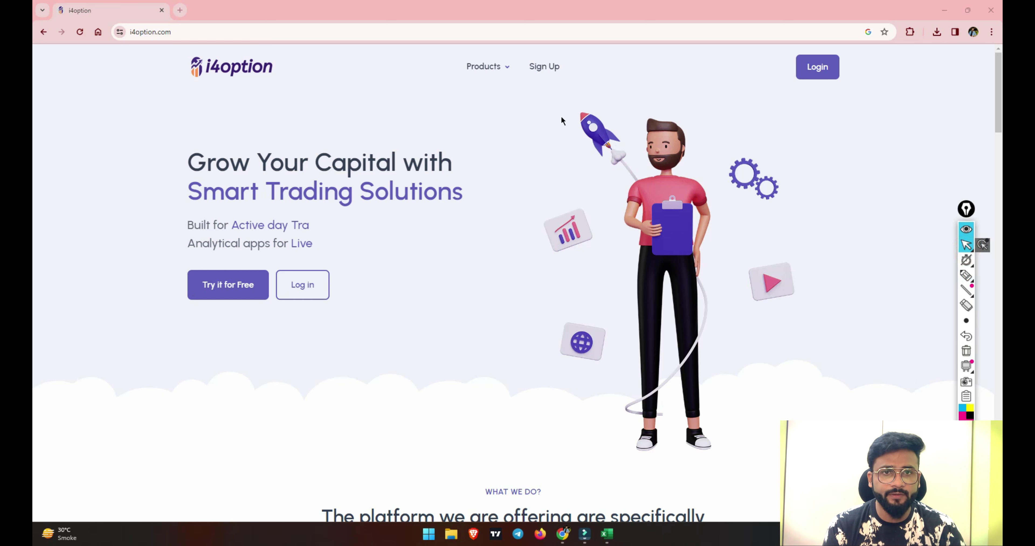
pyautogui.click(550, 67)
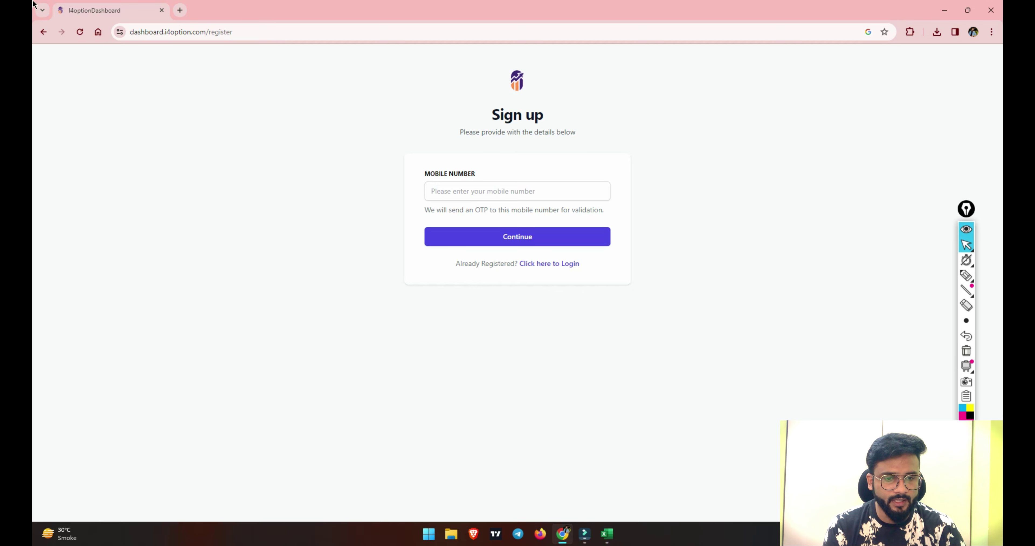
# Leave sign-up, log in to the i4option dashboard, and open the Excel tool in a new tab.
pyautogui.click(43, 33)
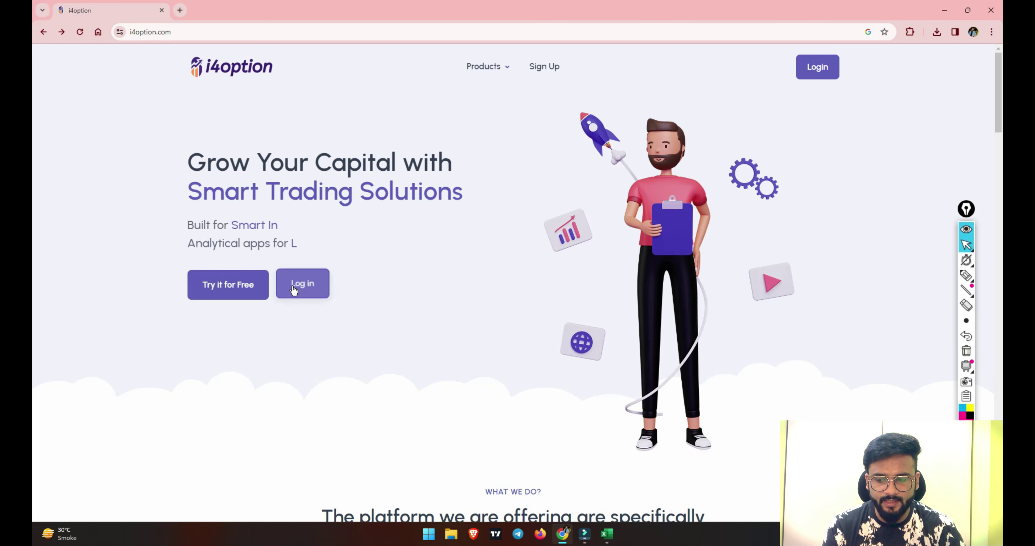
pyautogui.click(289, 290)
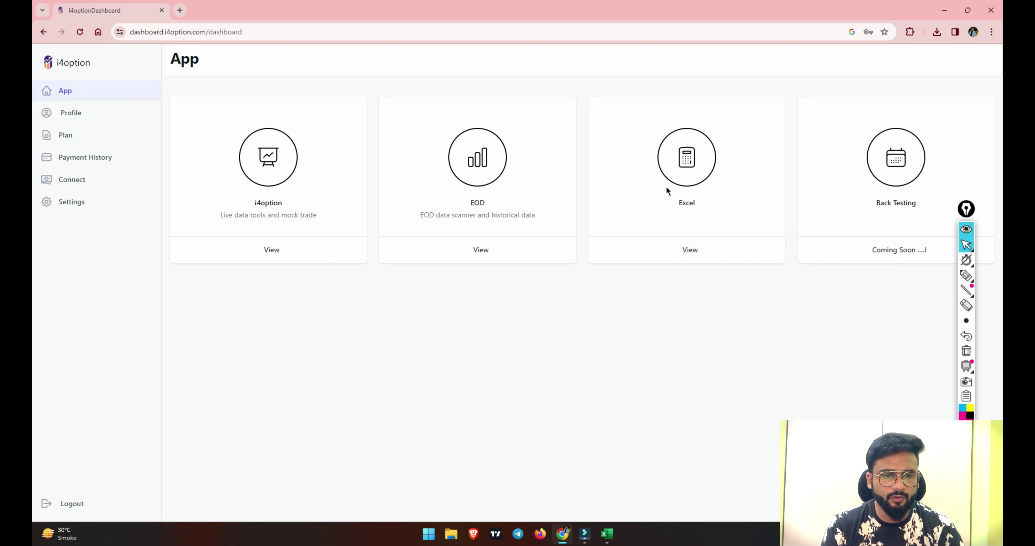
pyautogui.click(676, 177)
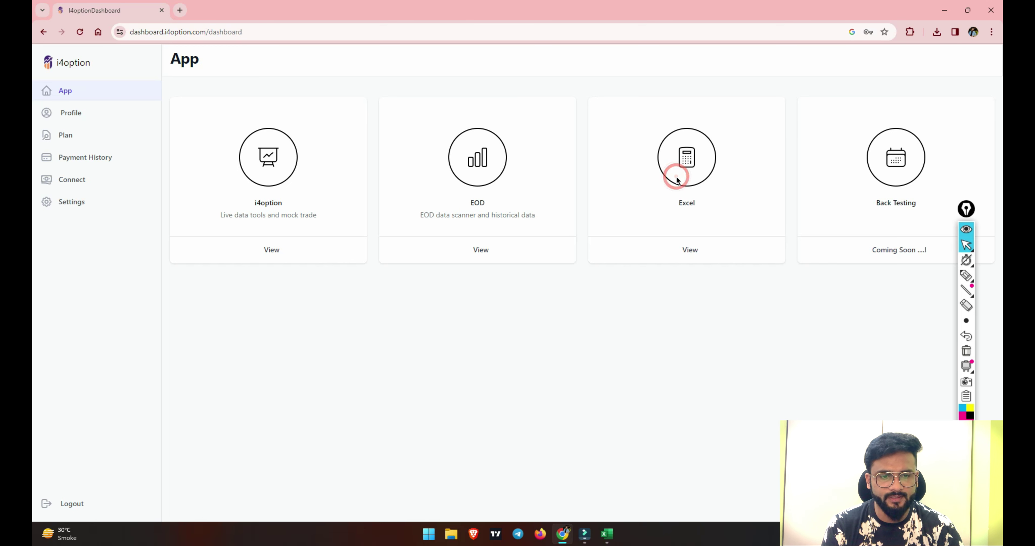
pyautogui.click(690, 248)
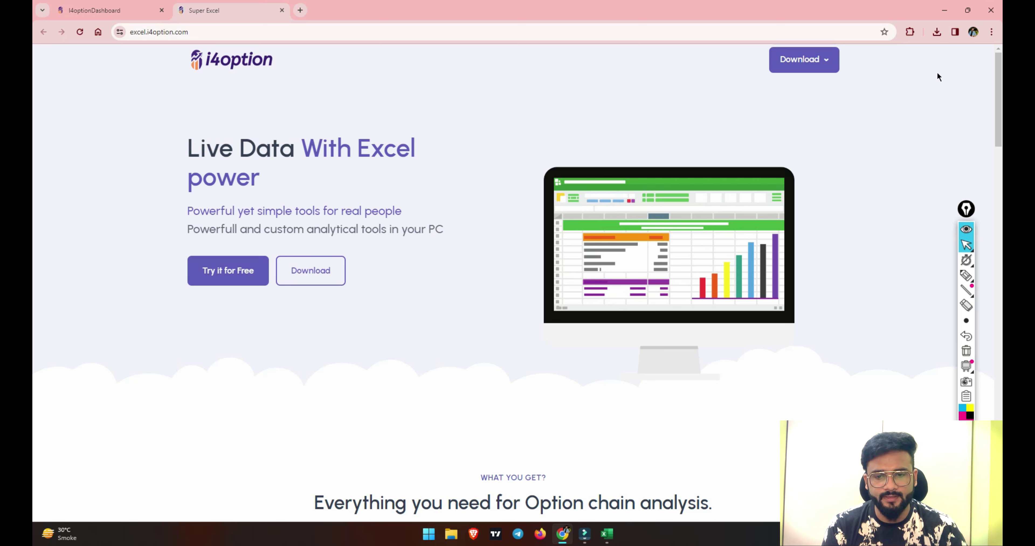
# Underline Download, then download and open the setup (2).exe Excel plugin installer.
pyautogui.click(965, 276)
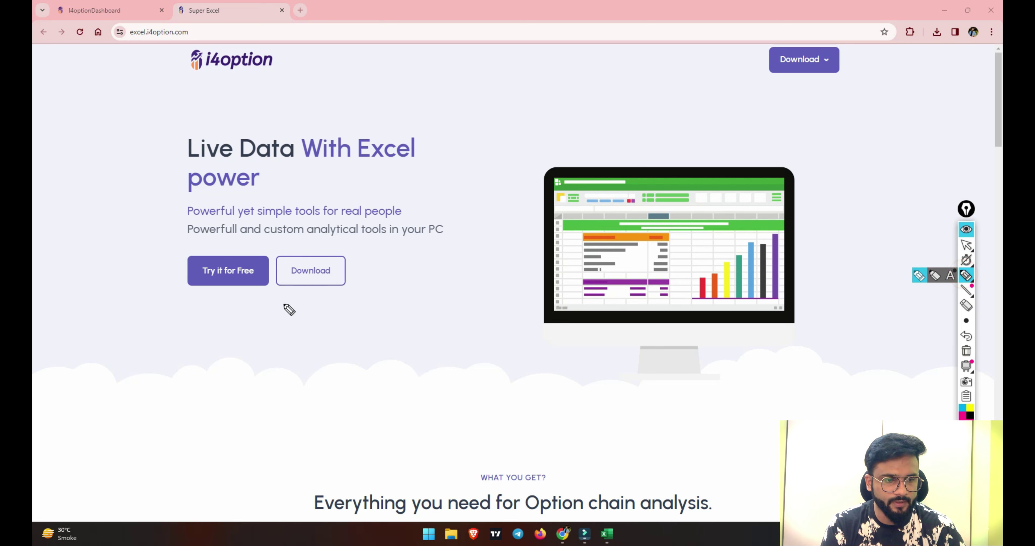
pyautogui.moveTo(276, 295); pyautogui.dragTo(388, 284)
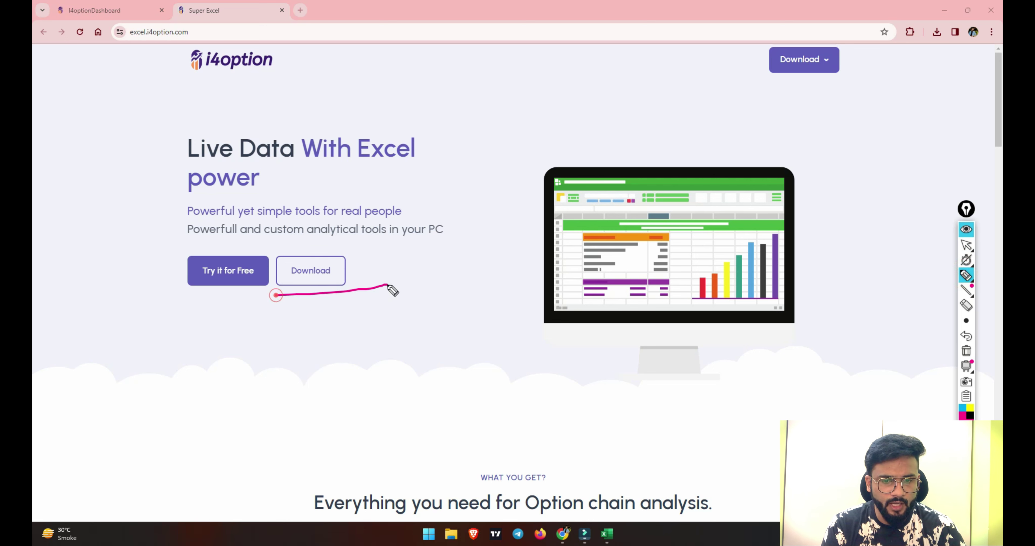
pyautogui.click(964, 246)
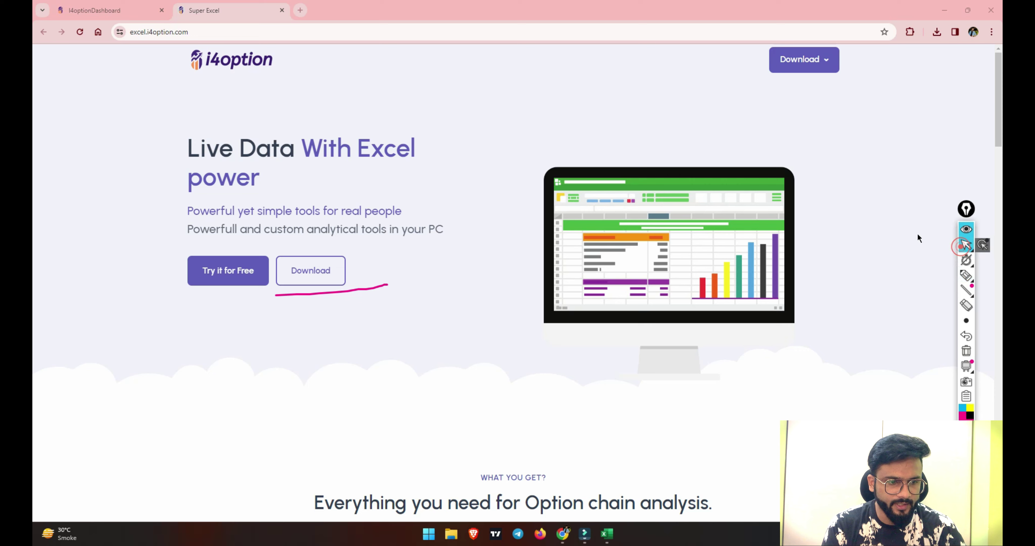
pyautogui.click(286, 282)
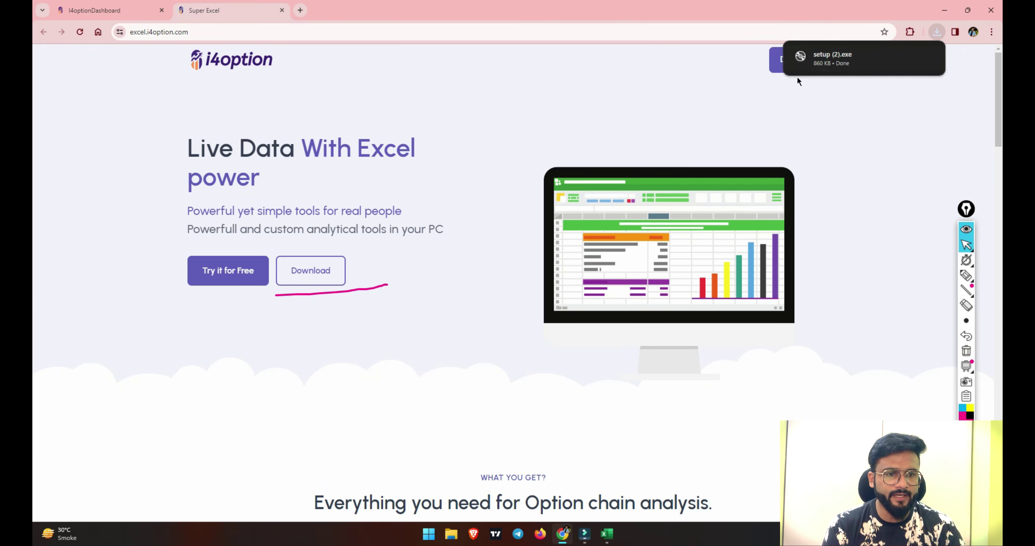
pyautogui.moveTo(852, 58)
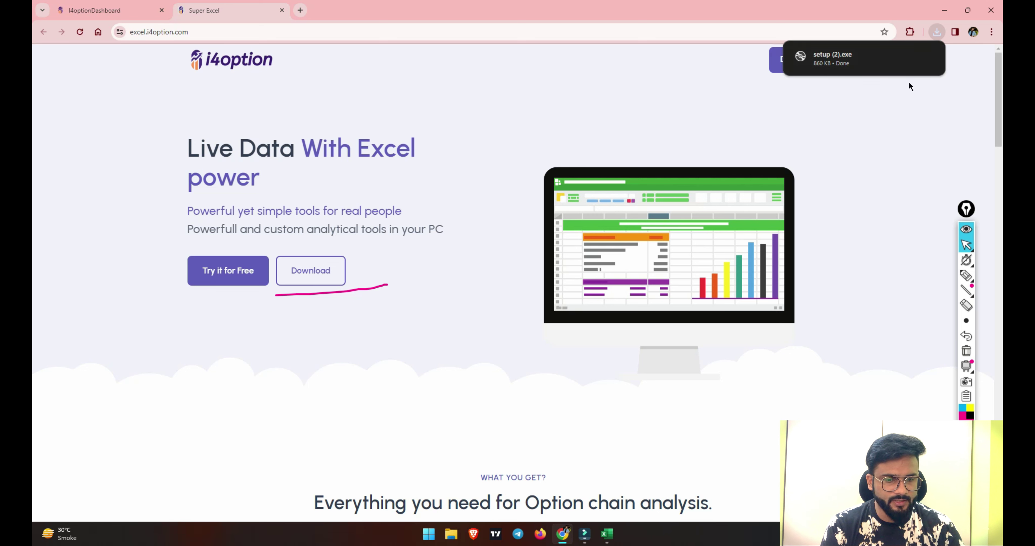
pyautogui.click(866, 49)
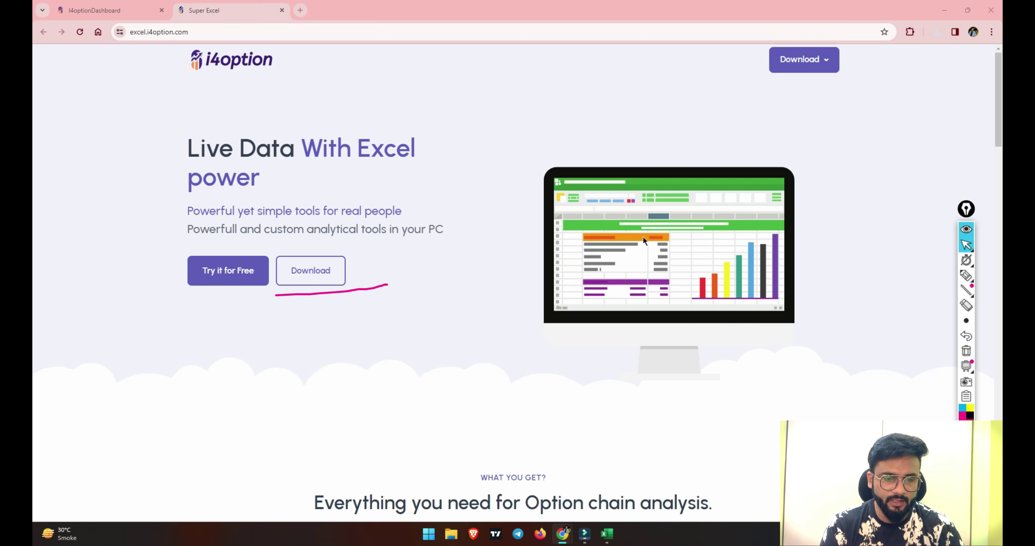
pyautogui.moveTo(805, 65)
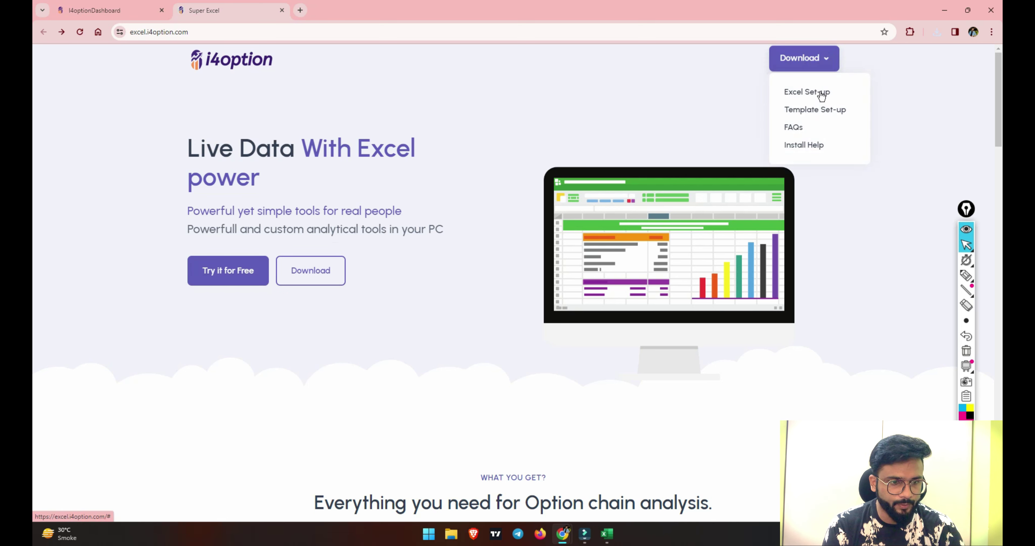
# Open the installation help page and scroll to the Trust Center and Add-ins steps.
pyautogui.click(815, 148)
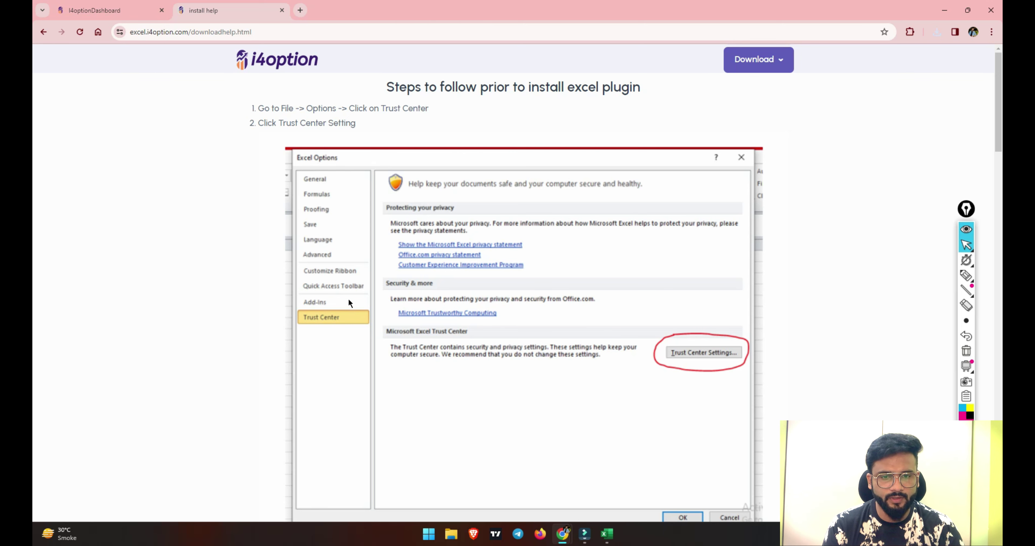
pyautogui.scroll(-5, 720, 356)
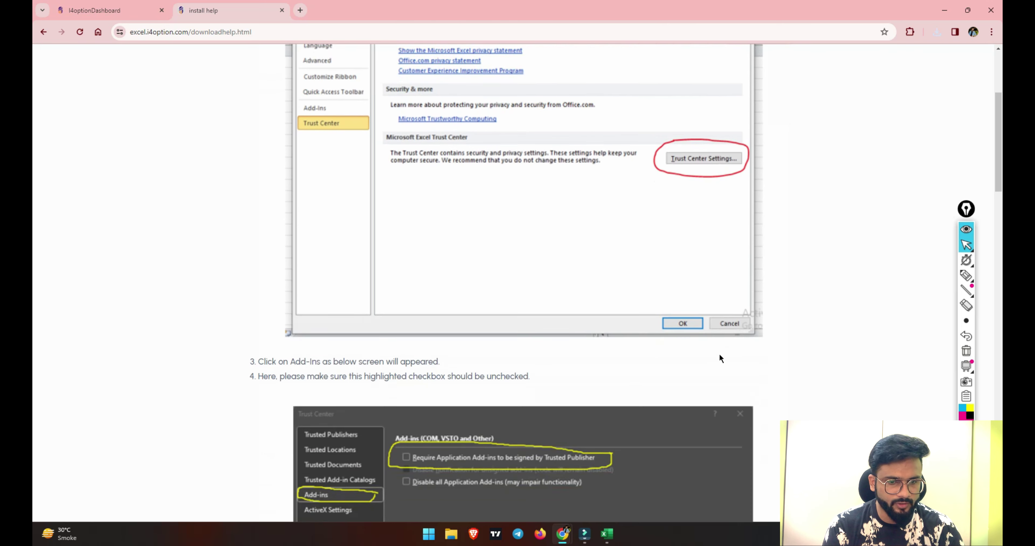
pyautogui.moveTo(609, 541)
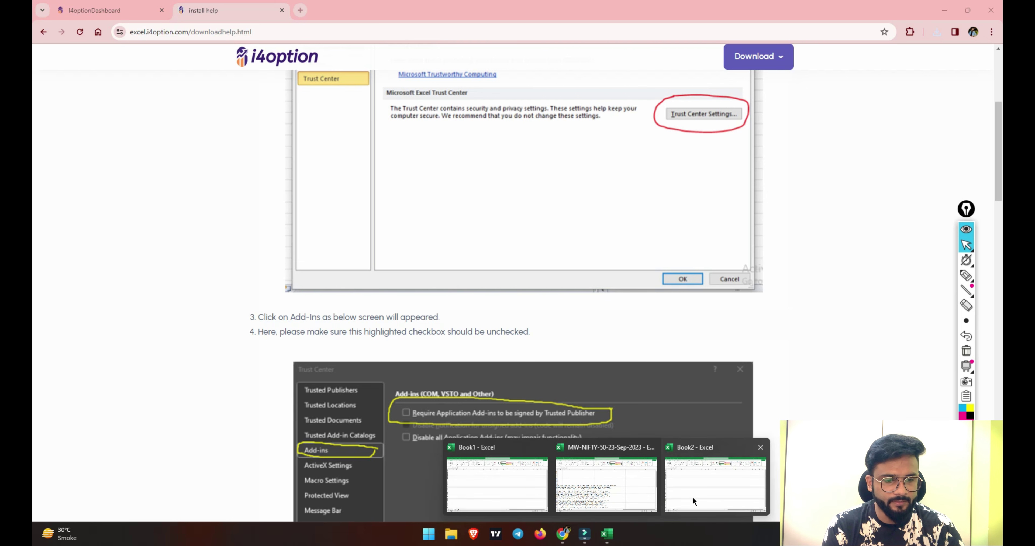
# In Book2, open File > Options > Trust Center Settings, then return to the Chrome help page.
pyautogui.click(725, 489)
pyautogui.click(129, 209)
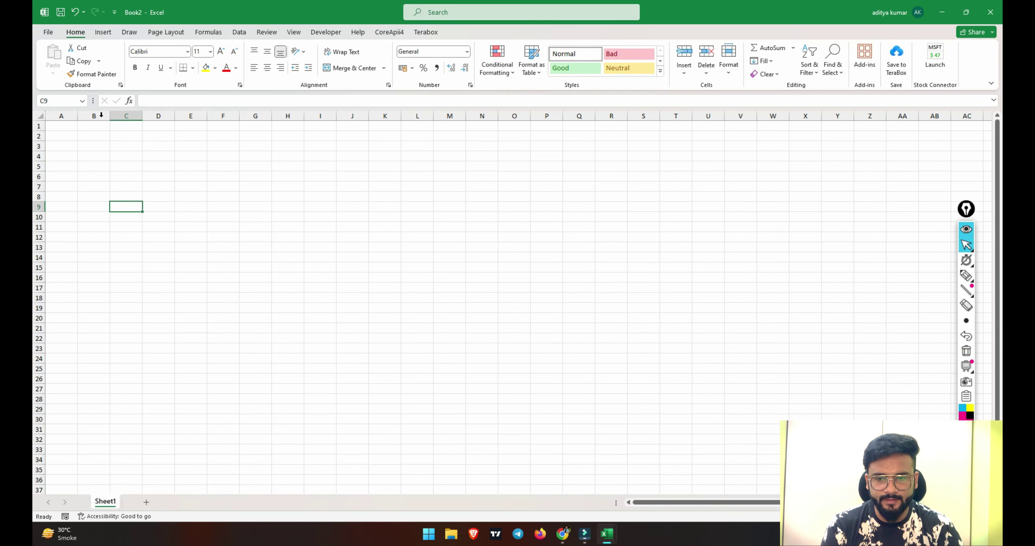
pyautogui.click(44, 32)
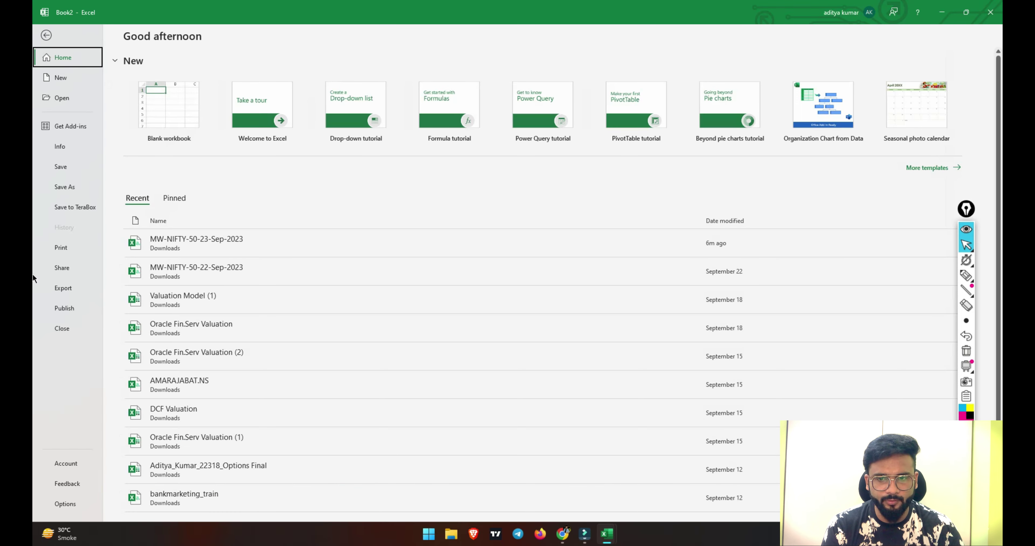
pyautogui.click(61, 504)
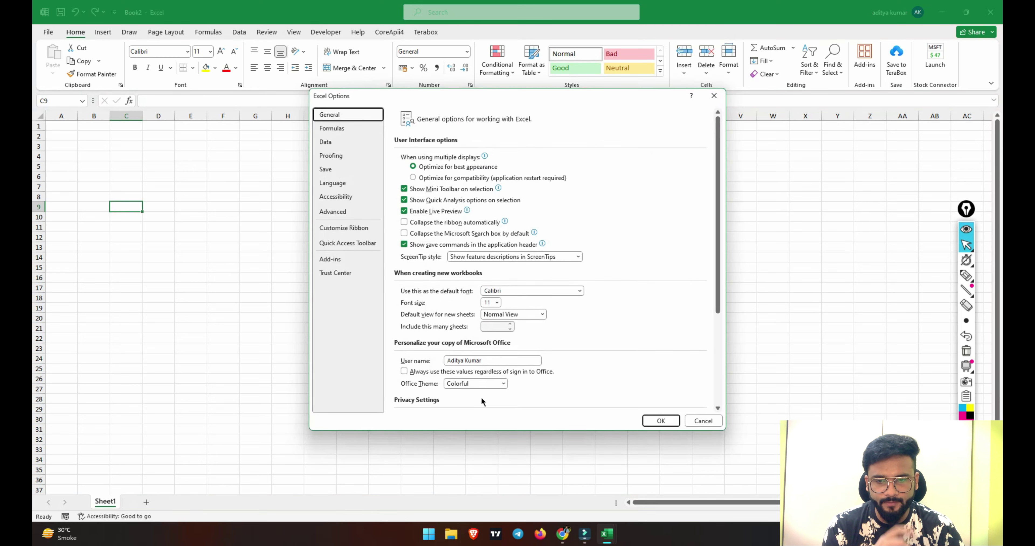
pyautogui.click(343, 271)
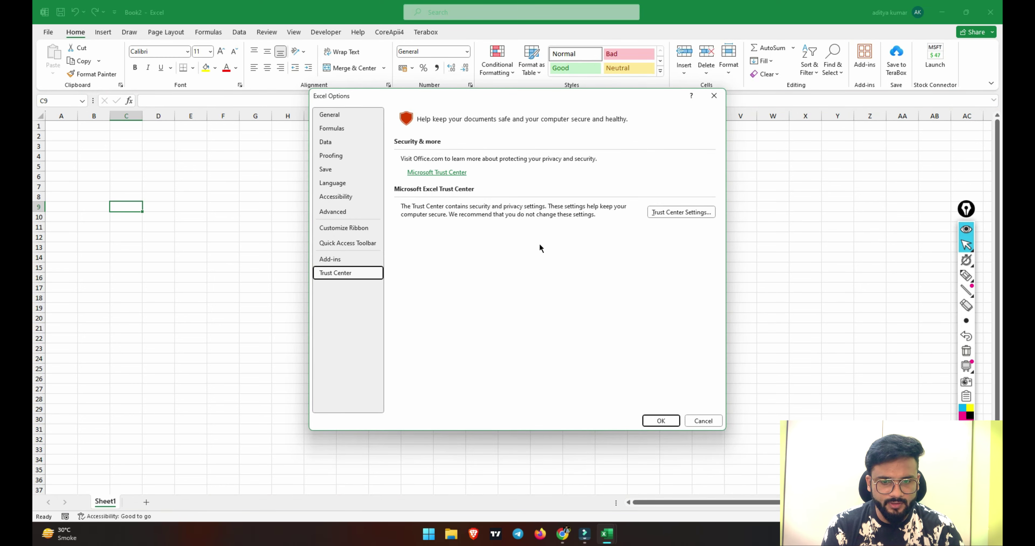
pyautogui.click(653, 213)
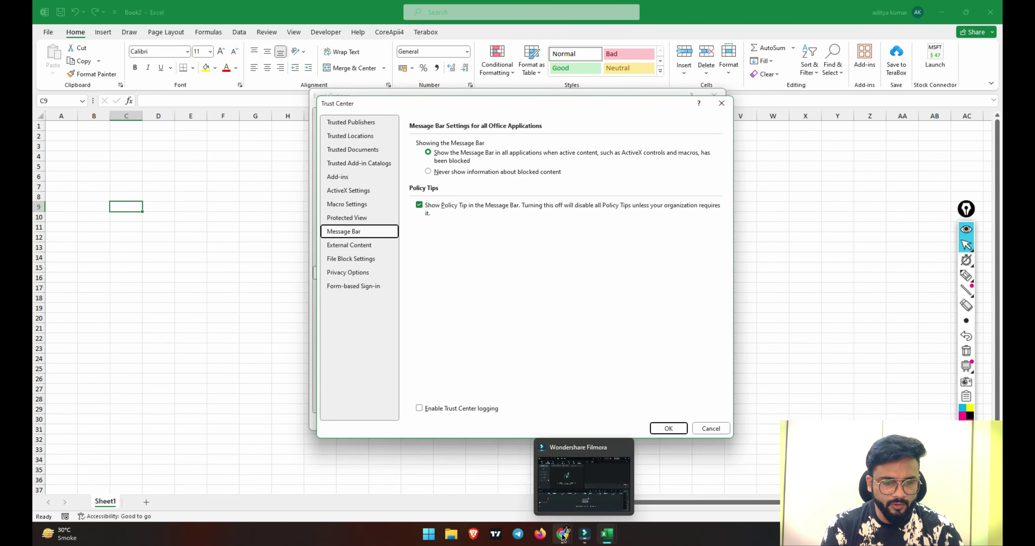
pyautogui.moveTo(562, 533)
pyautogui.click(521, 469)
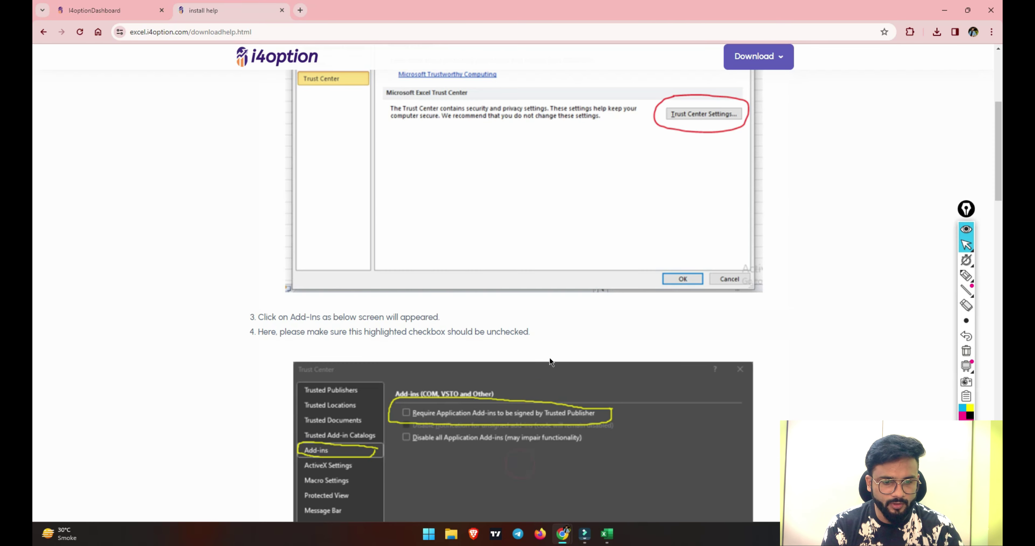
# Read help step 4 on the Add-ins checkbox, alternating with Excel's open Trust Center.
pyautogui.scroll(-5, 551, 352)
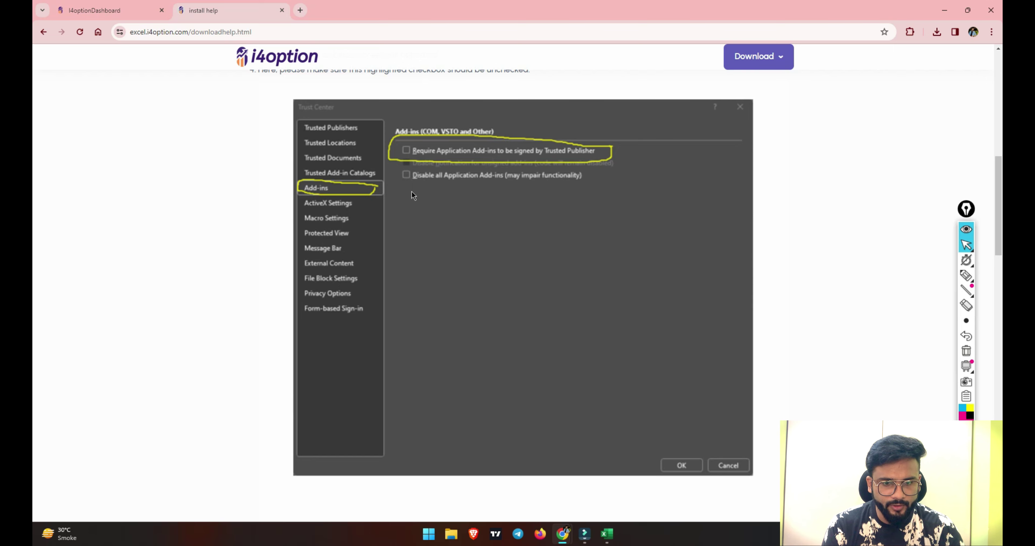
pyautogui.scroll(-10, 413, 195)
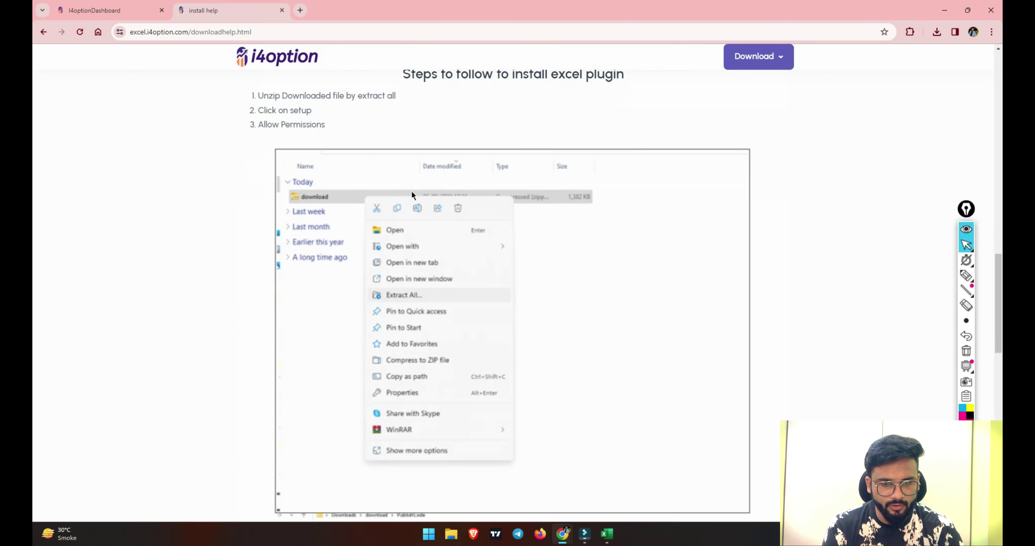
pyautogui.moveTo(608, 534)
pyautogui.click(699, 476)
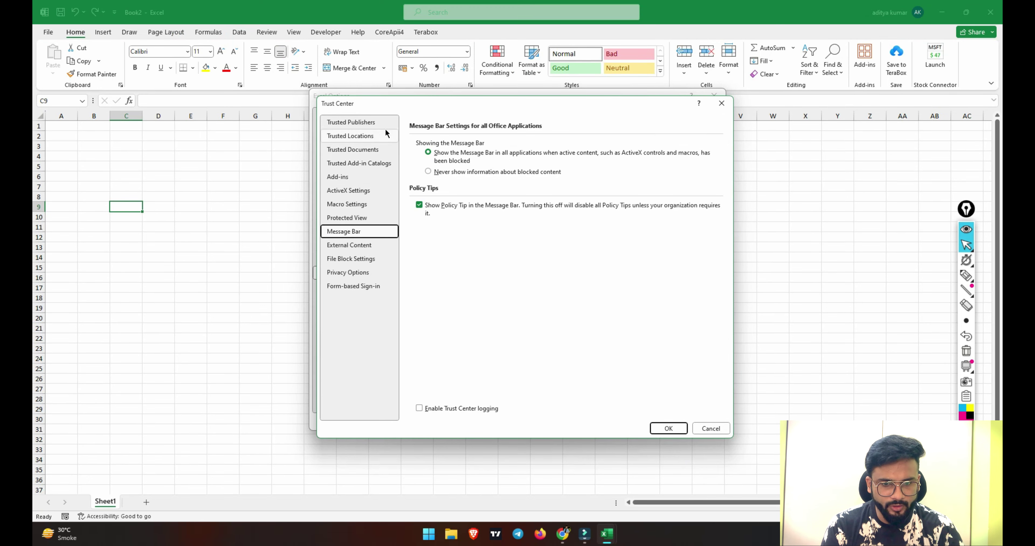
pyautogui.moveTo(565, 535)
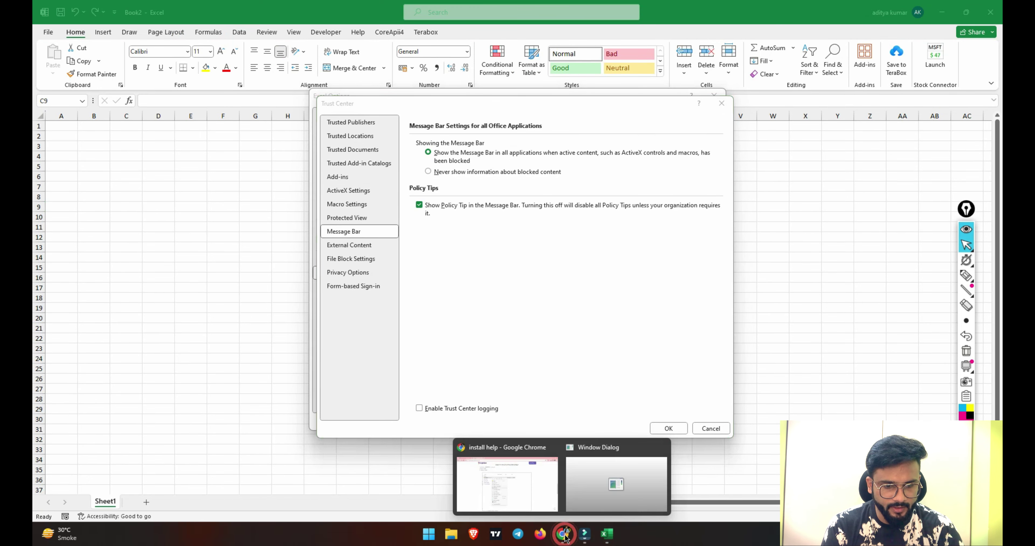
pyautogui.click(541, 494)
pyautogui.scroll(10, 361, 247)
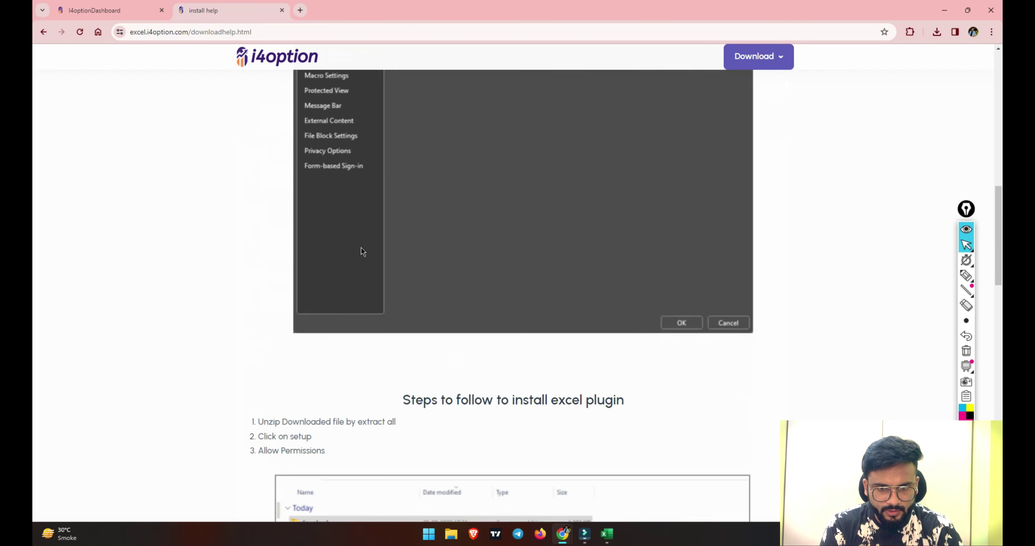
pyautogui.moveTo(601, 533)
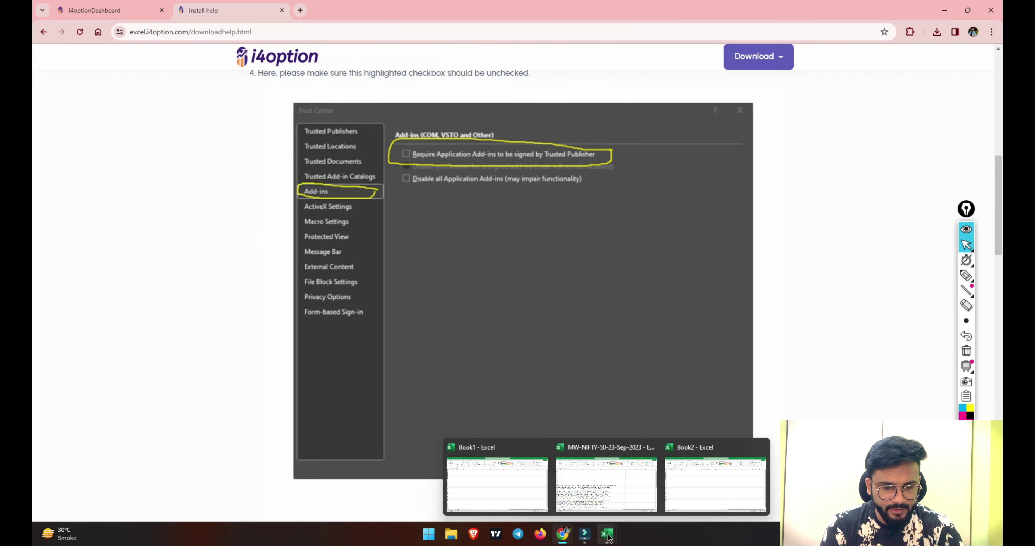
pyautogui.click(697, 462)
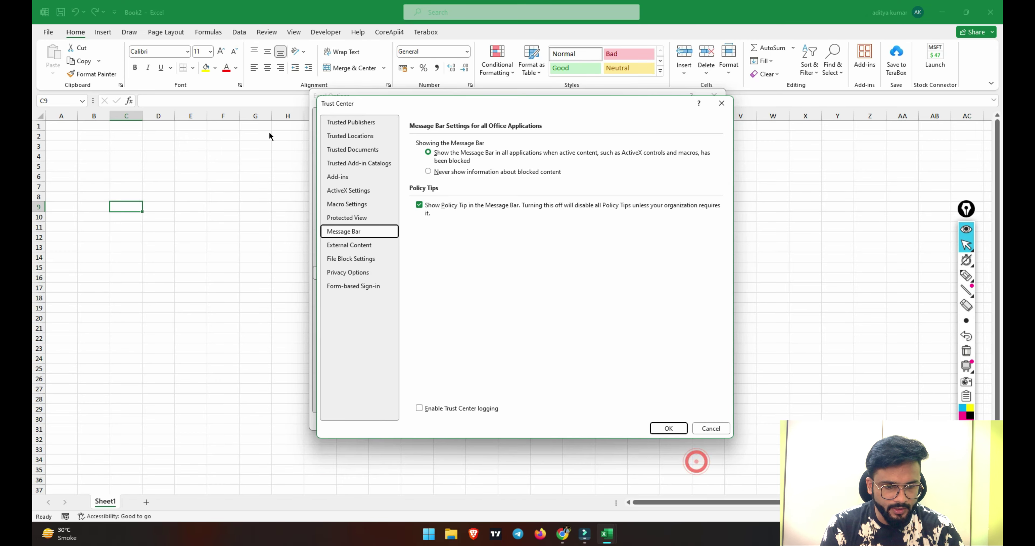
# Leave 'Require Application Add-ins to be signed by Trusted Publisher' unchecked and close Trust Center and Options.
pyautogui.click(355, 177)
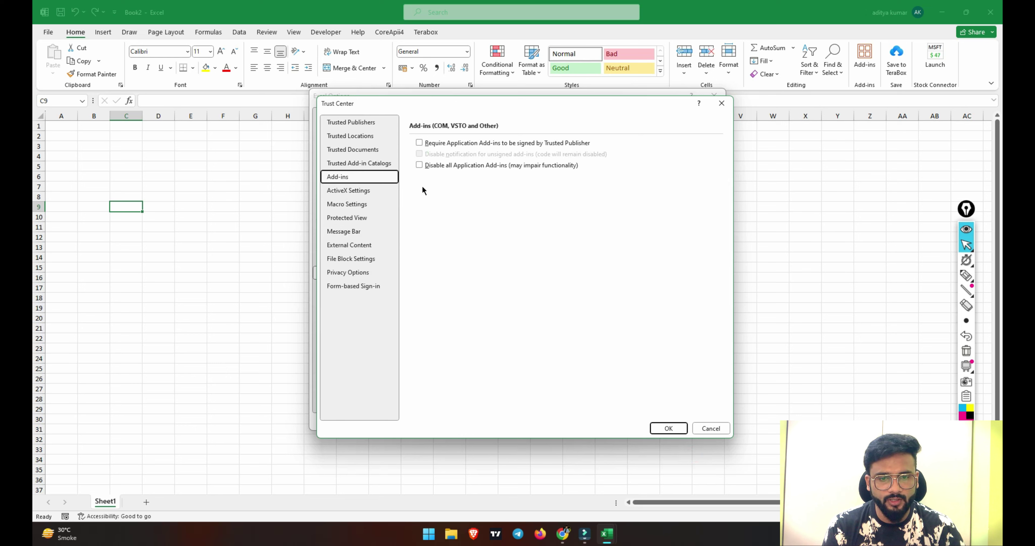
pyautogui.click(420, 143)
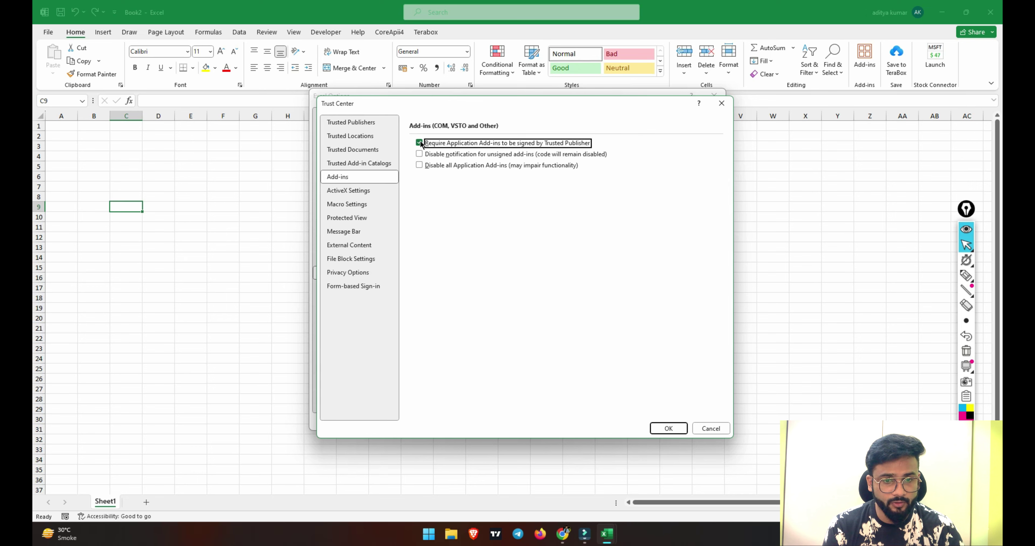
pyautogui.click(419, 143)
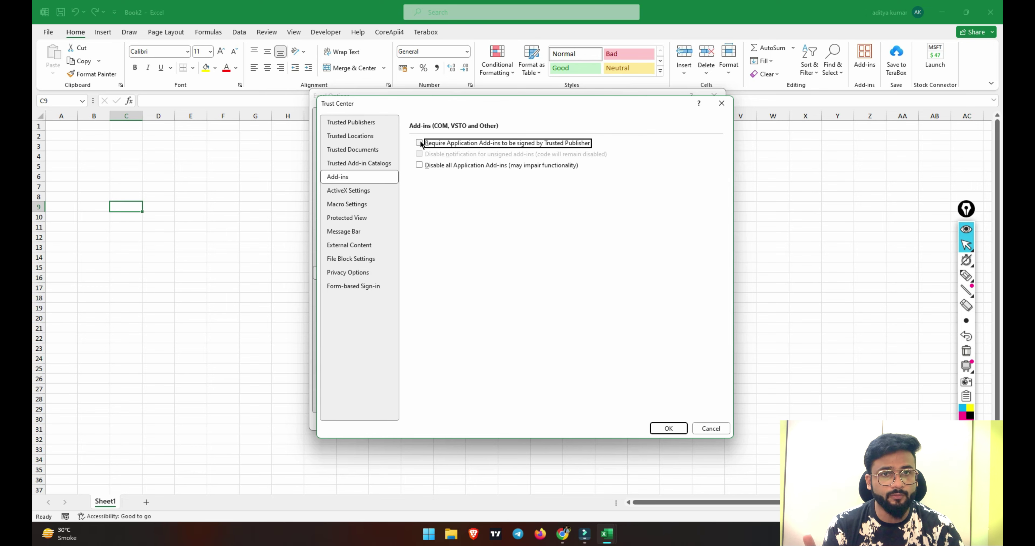
pyautogui.click(669, 429)
pyautogui.click(661, 421)
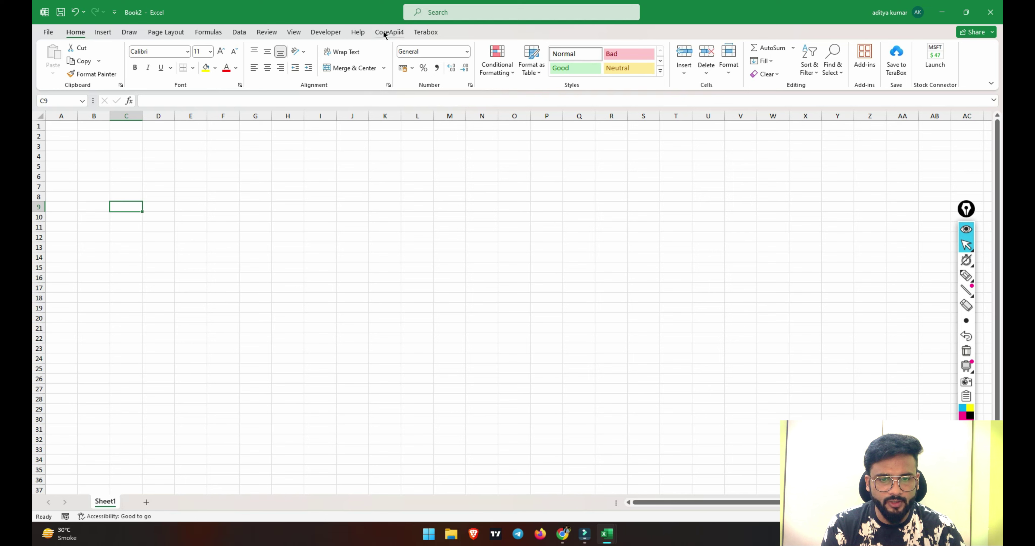
# Highlight the CoreApii4 tab, show its User Id/Password/Connect fields, then switch to the browser.
pyautogui.click(966, 276)
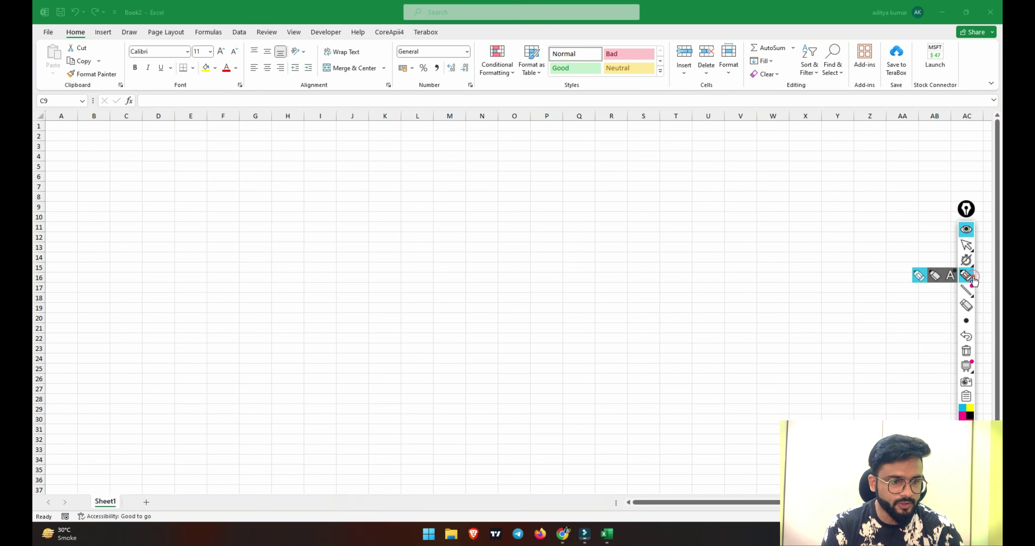
pyautogui.moveTo(369, 39); pyautogui.dragTo(405, 38)
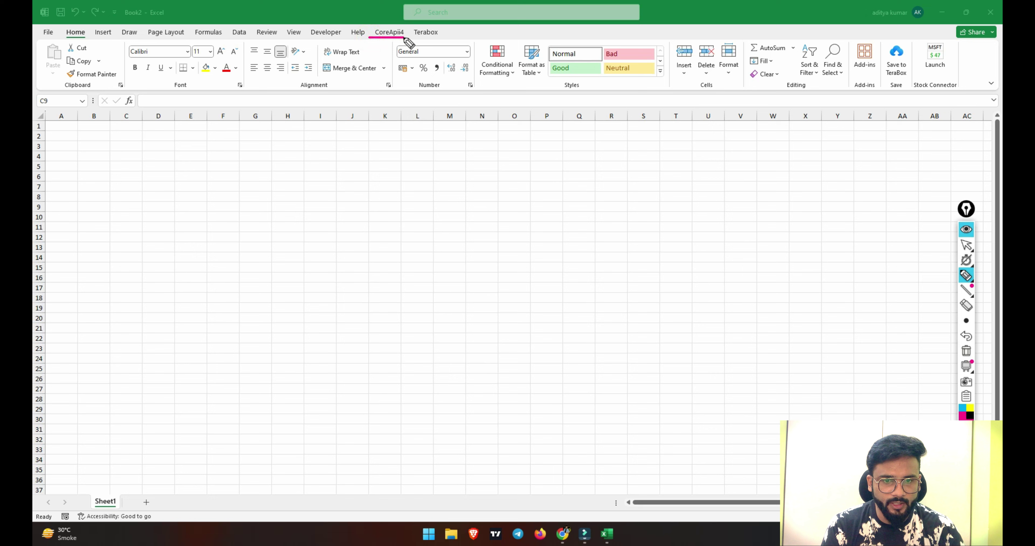
pyautogui.click(967, 245)
pyautogui.click(967, 351)
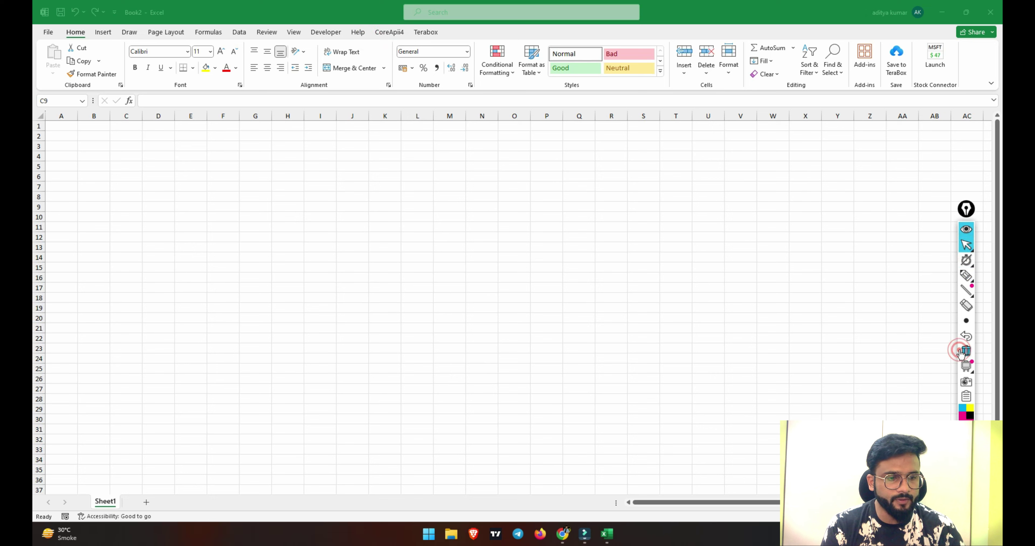
pyautogui.click(388, 32)
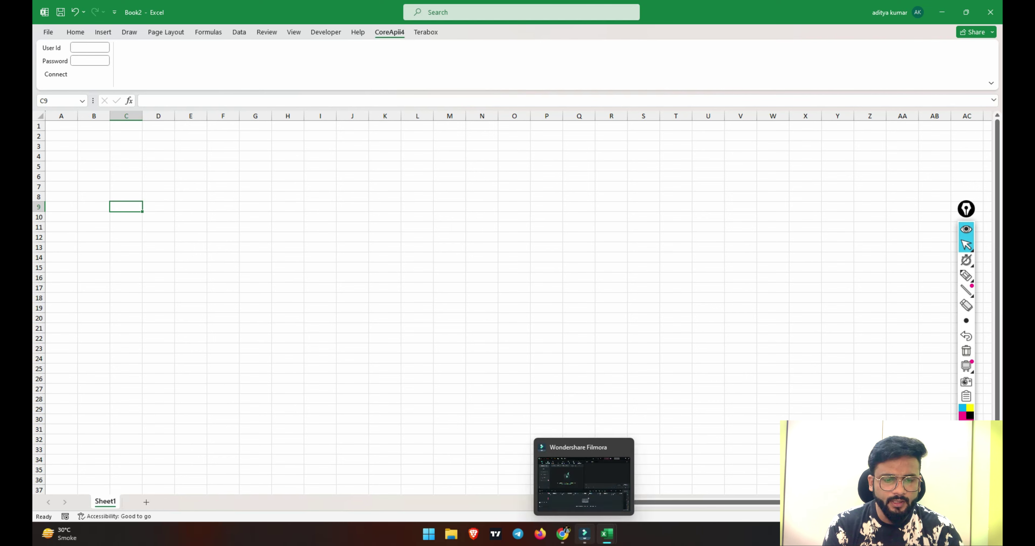
pyautogui.click(562, 535)
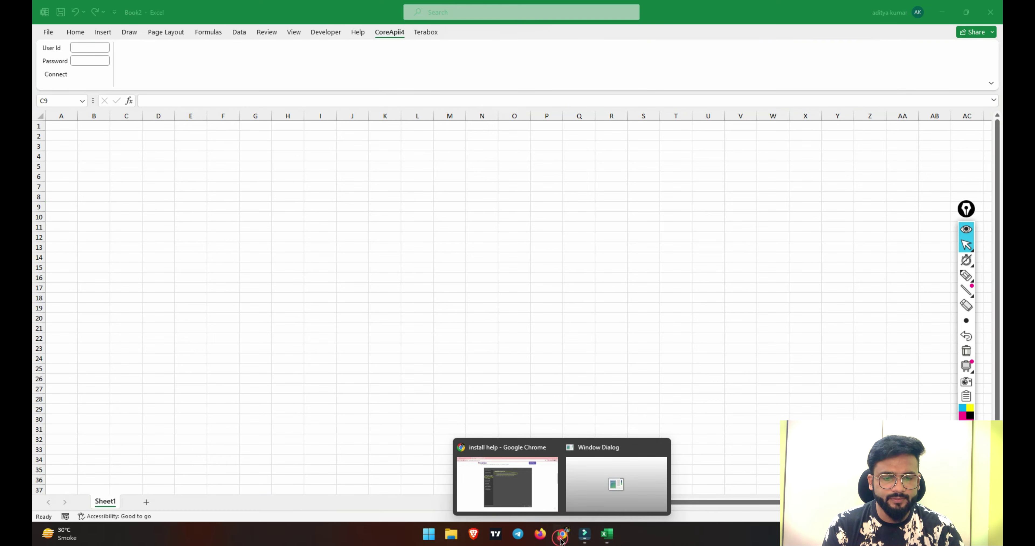
pyautogui.click(511, 484)
# Select the user id on the i4option Profile page and bring up Excel's CoreApi4 User Id box.
pyautogui.click(121, 5)
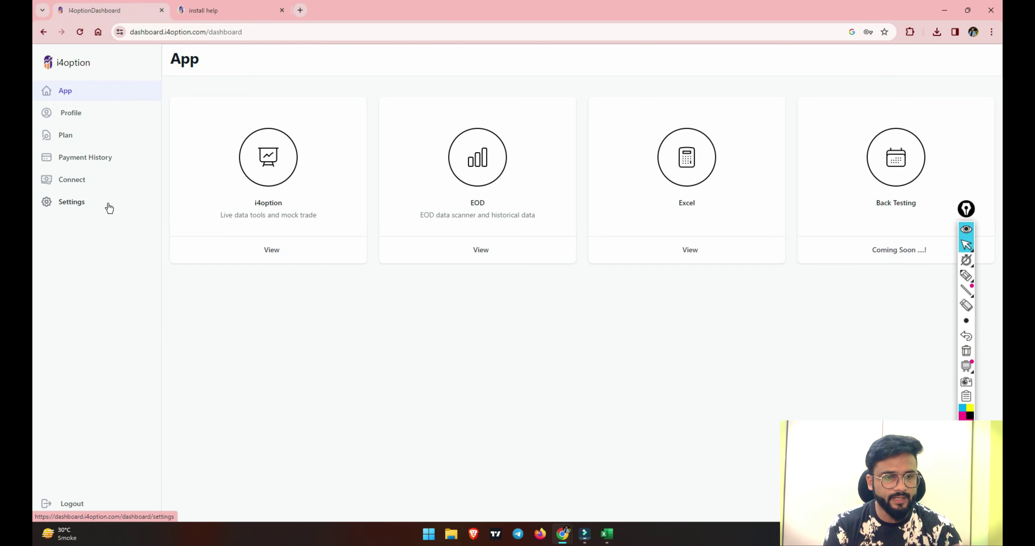
pyautogui.click(76, 123)
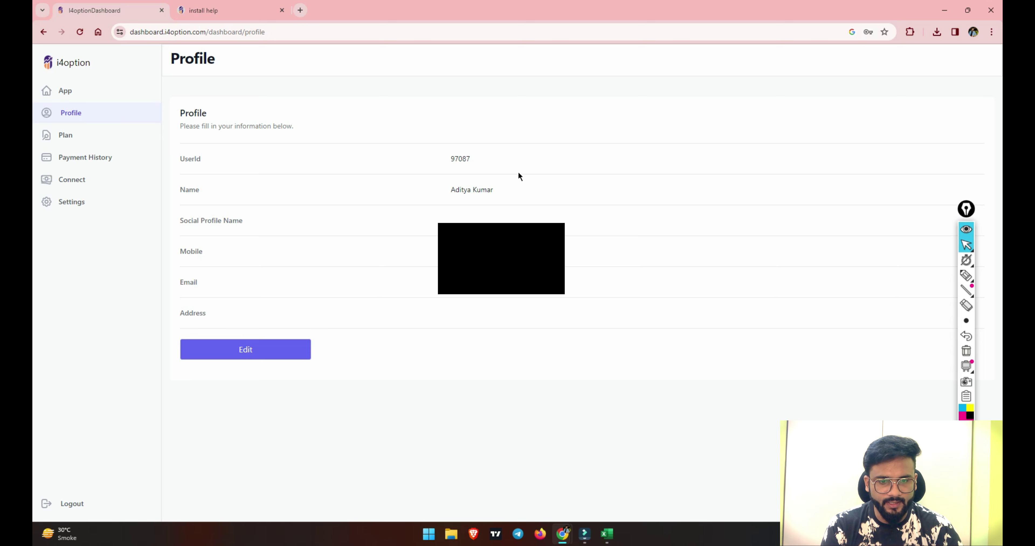
pyautogui.doubleClick(478, 157)
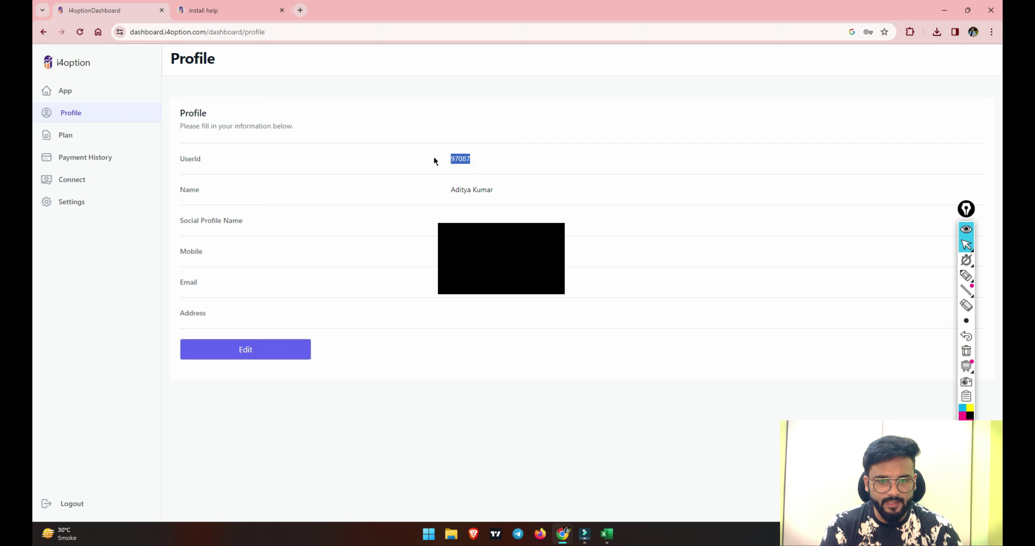
pyautogui.click(945, 10)
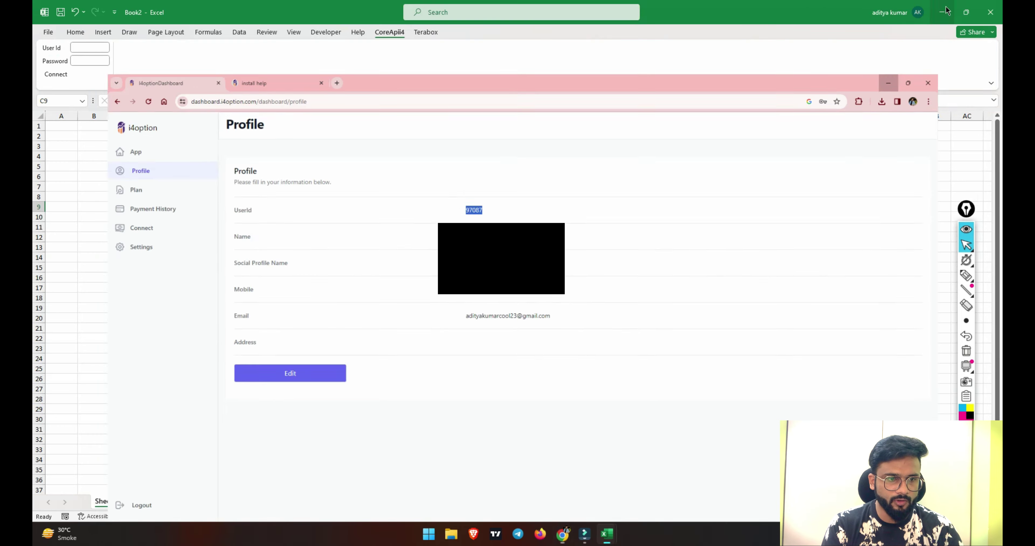
pyautogui.click(82, 49)
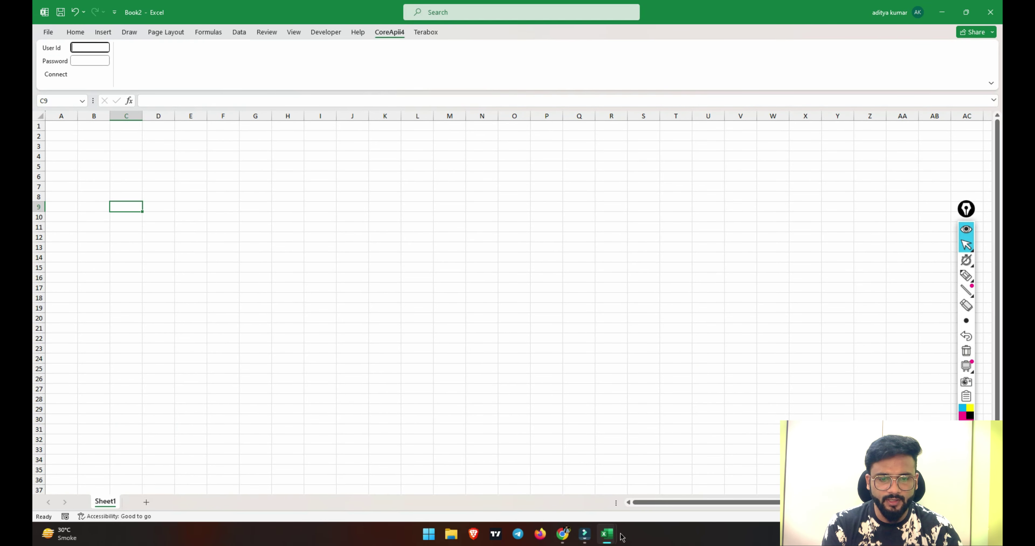
pyautogui.click(565, 534)
pyautogui.click(549, 492)
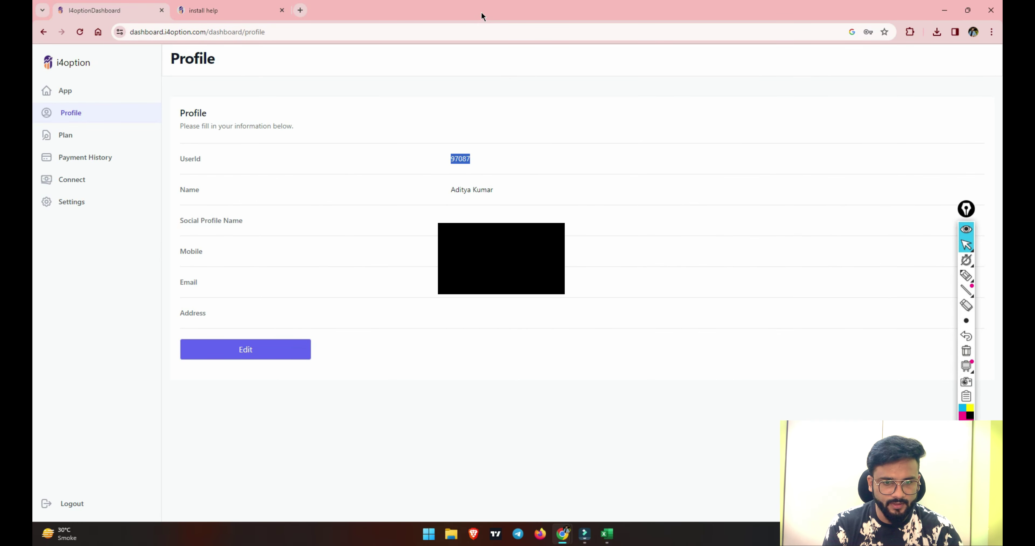
pyautogui.click(945, 13)
# Connect CoreApi4 with the account's user id and password so NIFTY option rows load.
pyautogui.click(82, 46)
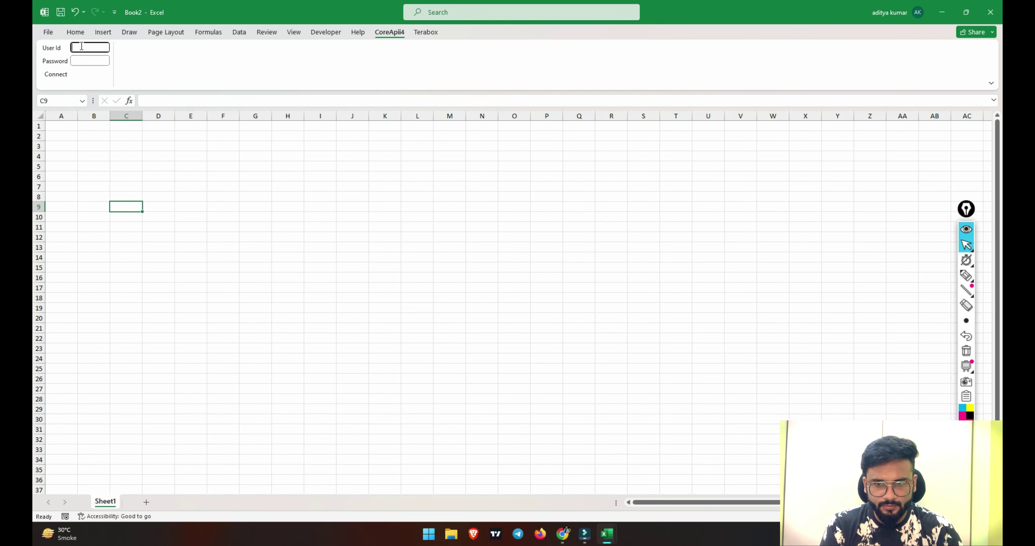
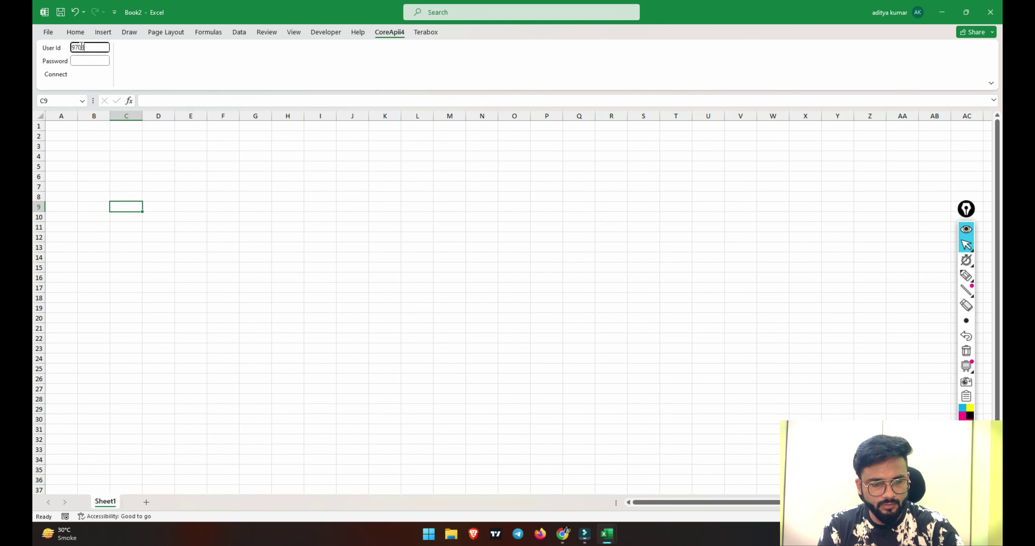
pyautogui.click(88, 60)
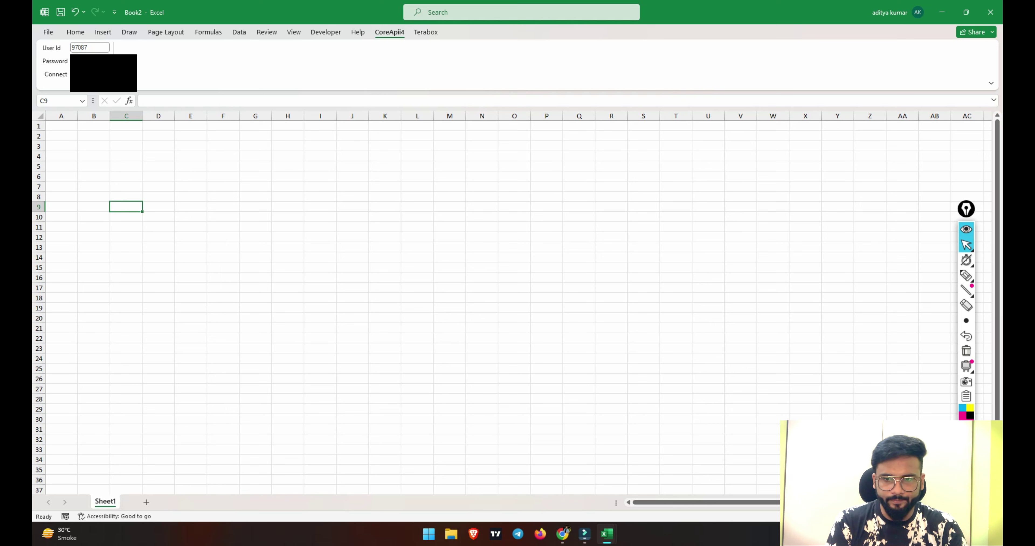
pyautogui.click(61, 79)
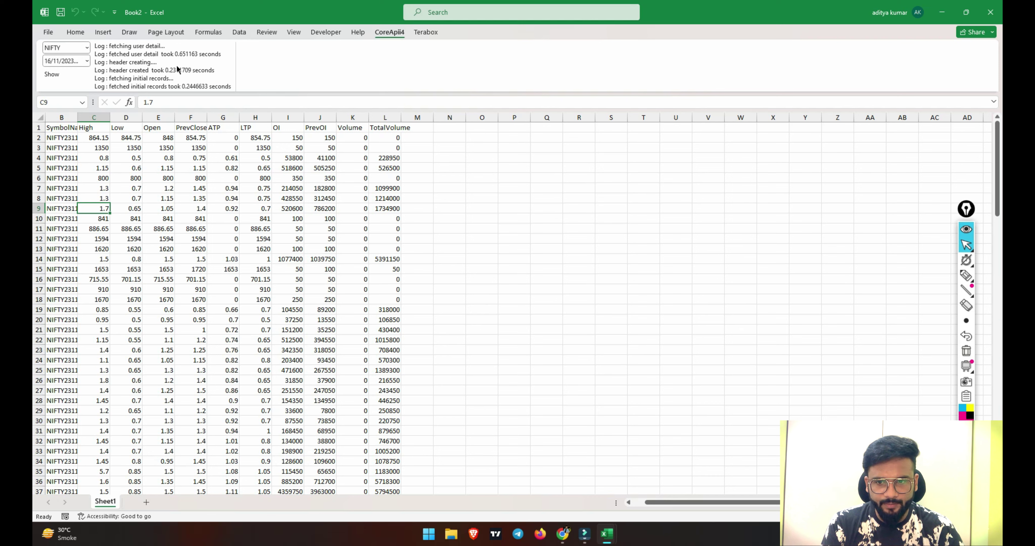
pyautogui.click(966, 276)
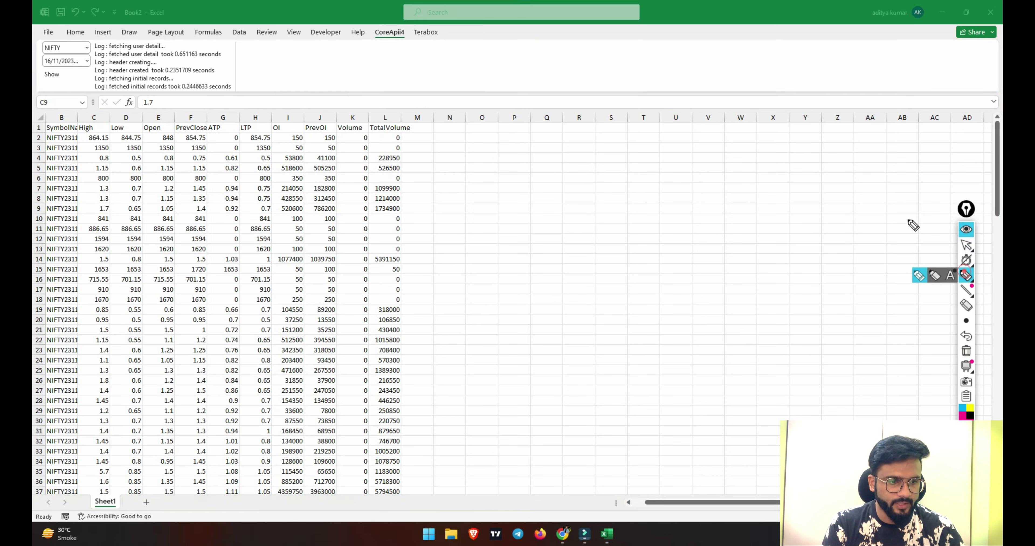
pyautogui.moveTo(59, 53); pyautogui.dragTo(80, 64)
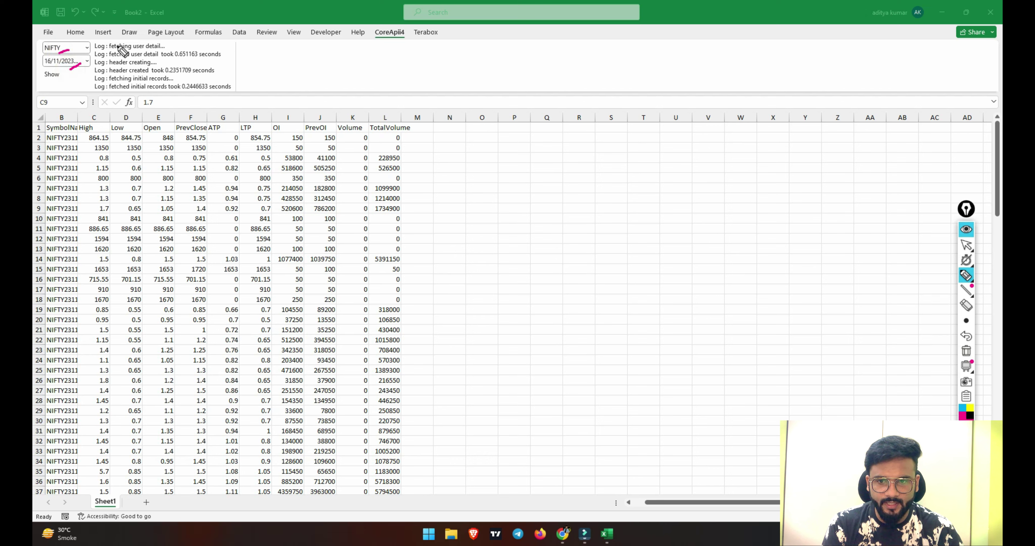
pyautogui.moveTo(223, 42)
pyautogui.mouseDown()
pyautogui.moveTo(236, 46)
pyautogui.moveTo(230, 86)
pyautogui.mouseUp()
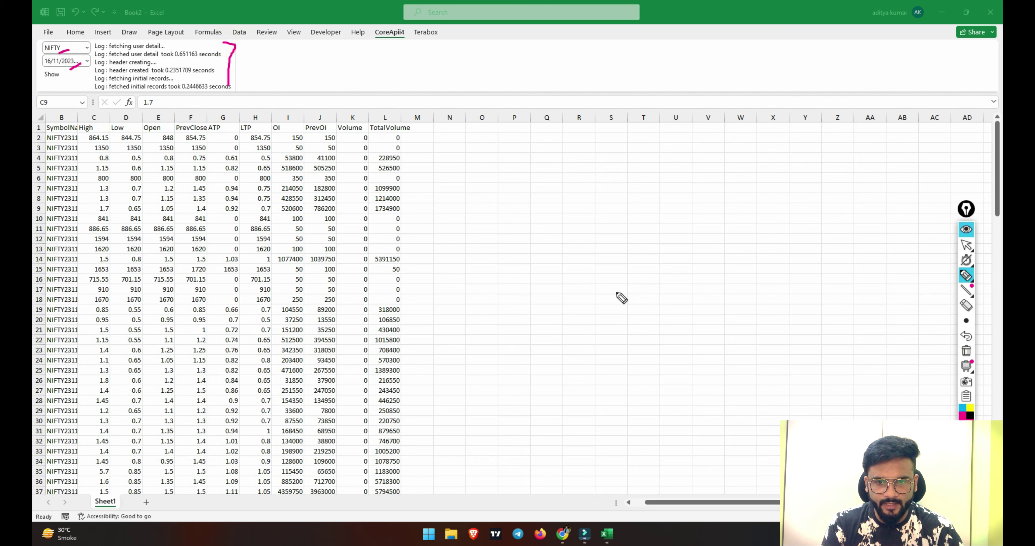
pyautogui.moveTo(430, 130)
pyautogui.mouseDown()
pyautogui.moveTo(524, 155)
pyautogui.moveTo(506, 438)
pyautogui.moveTo(452, 460)
pyautogui.mouseUp()
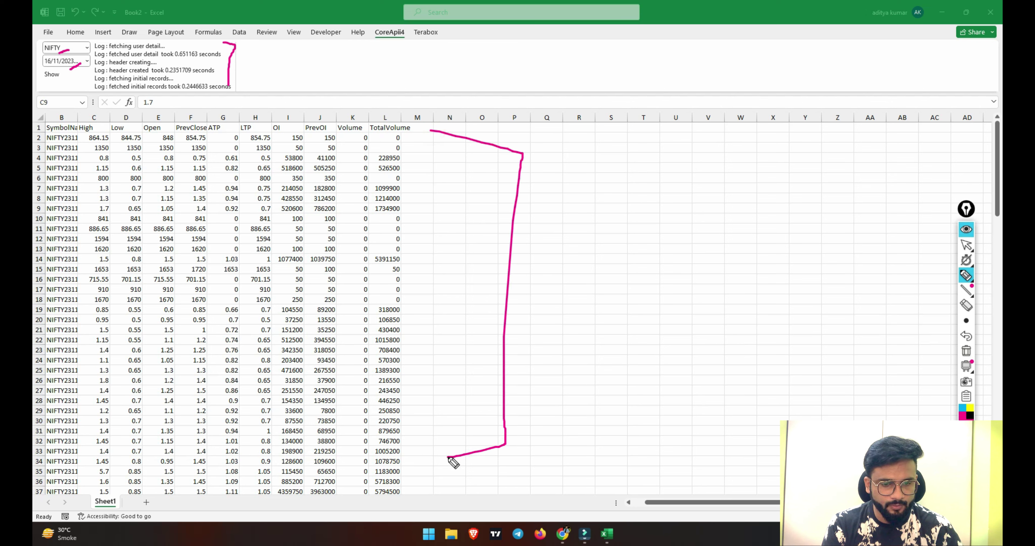
pyautogui.click(967, 351)
pyautogui.click(966, 245)
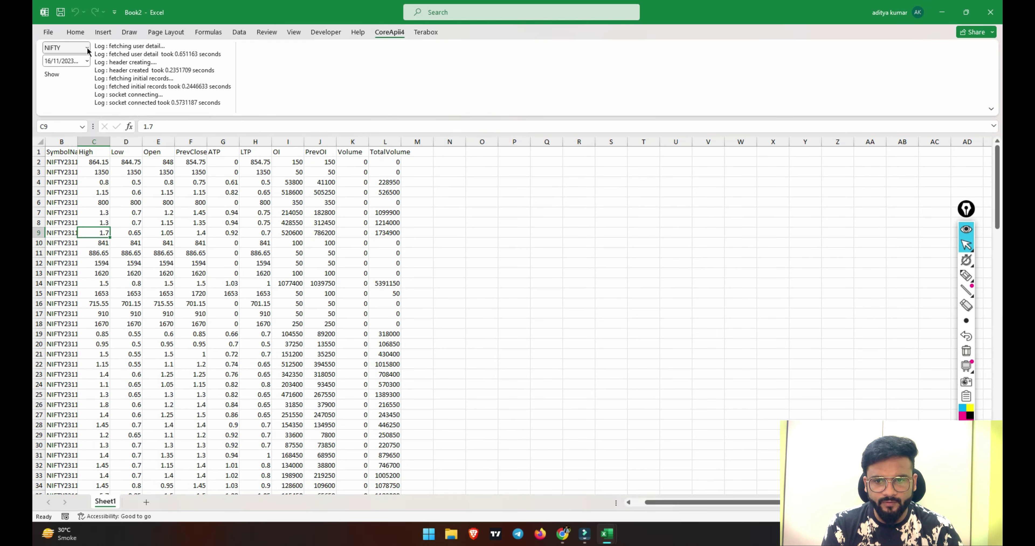
# Load the FINNIFTY option chain and auto-fit column B to the full symbol names.
pyautogui.click(87, 48)
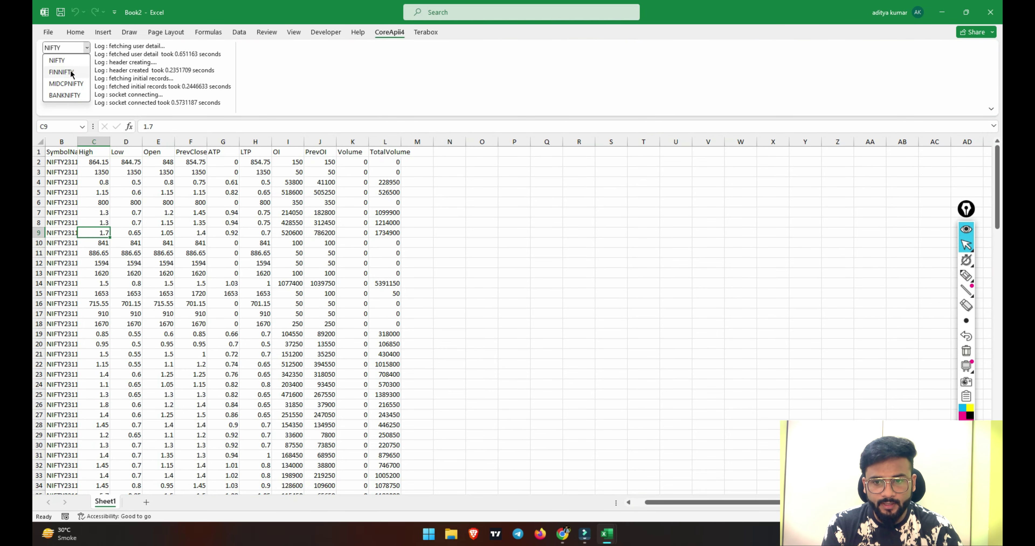
pyautogui.click(59, 73)
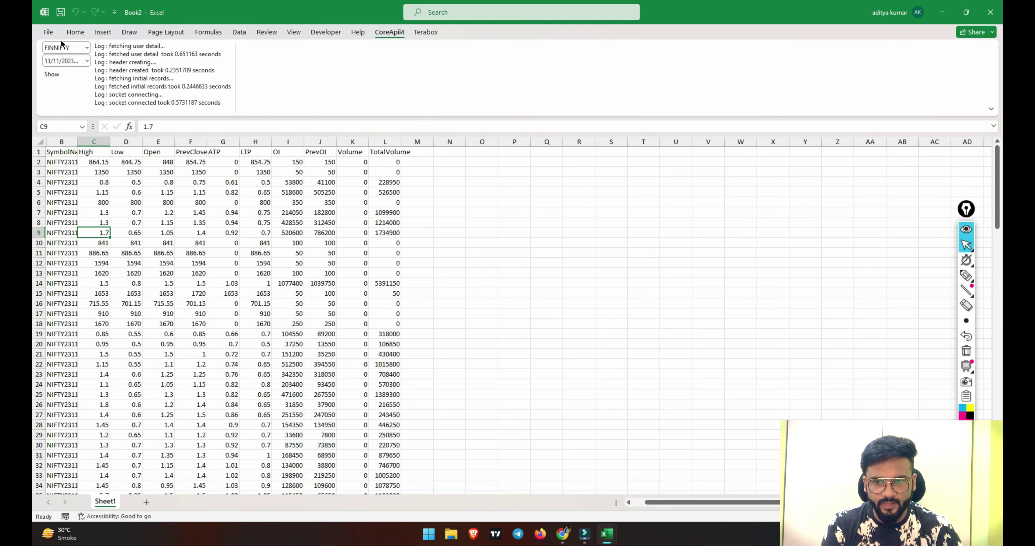
pyautogui.click(55, 74)
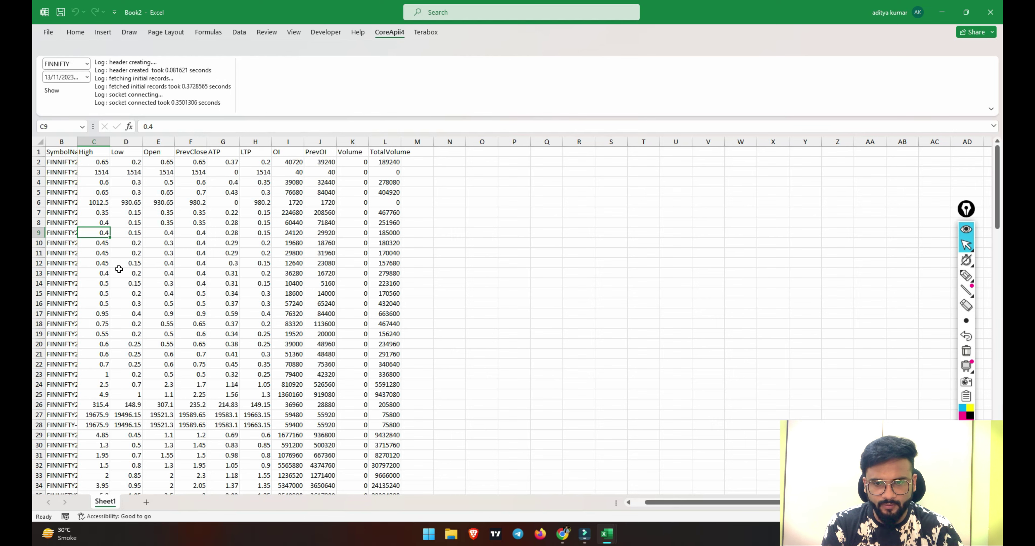
pyautogui.click(98, 152)
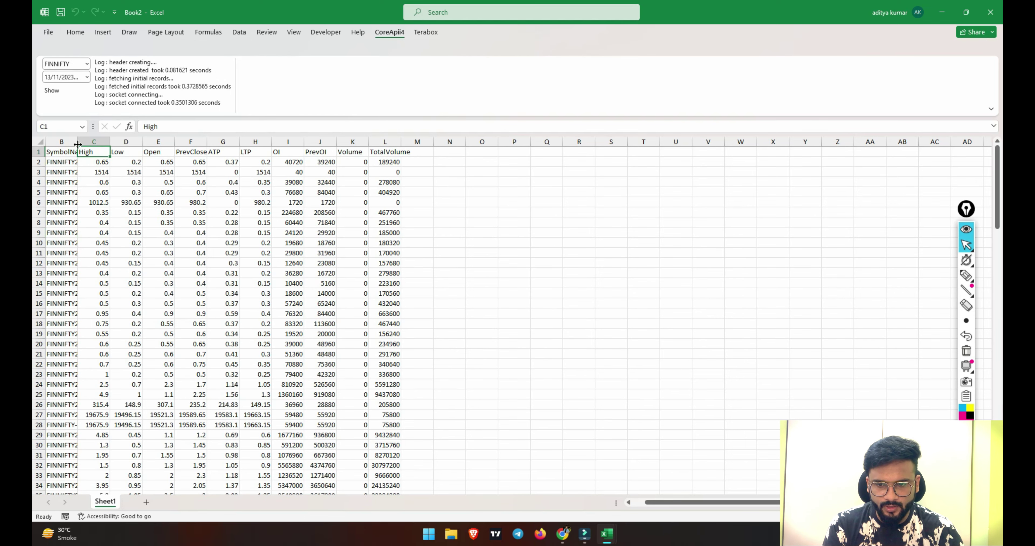
pyautogui.moveTo(77, 141); pyautogui.dragTo(78, 142)
pyautogui.doubleClick(78, 142)
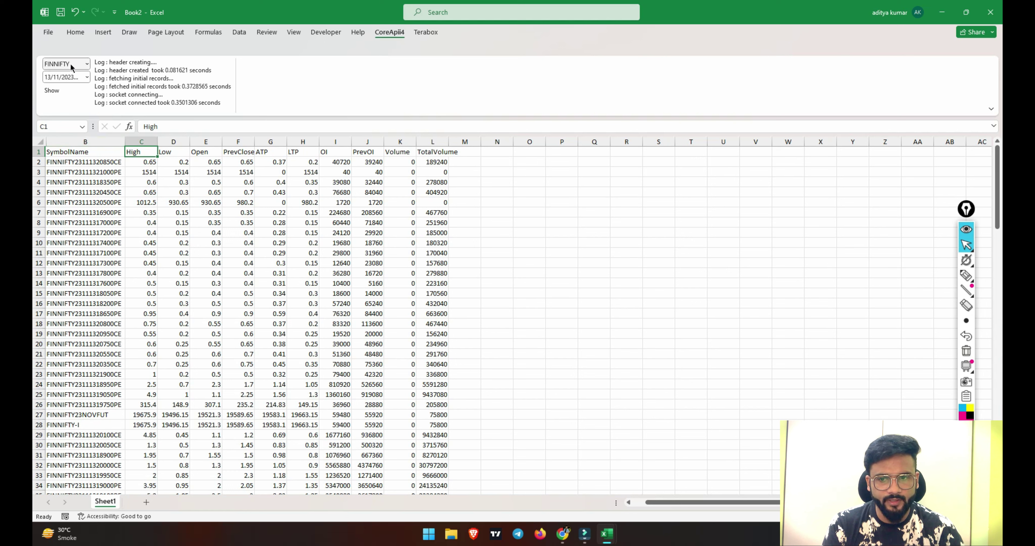
# Switch the index to BANKNIFTY, keeping the 15/11/2023 expiry.
pyautogui.click(85, 64)
pyautogui.click(72, 108)
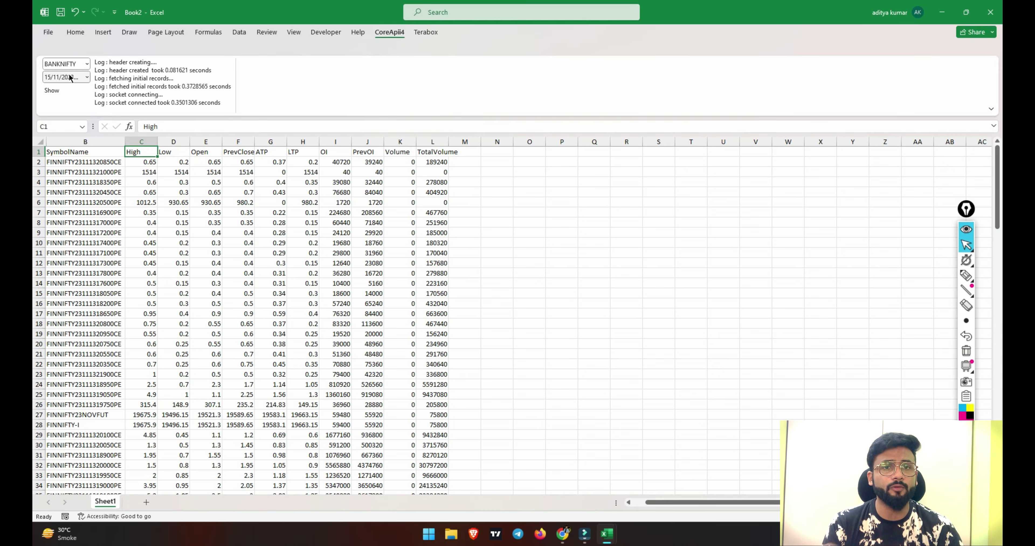
pyautogui.click(68, 77)
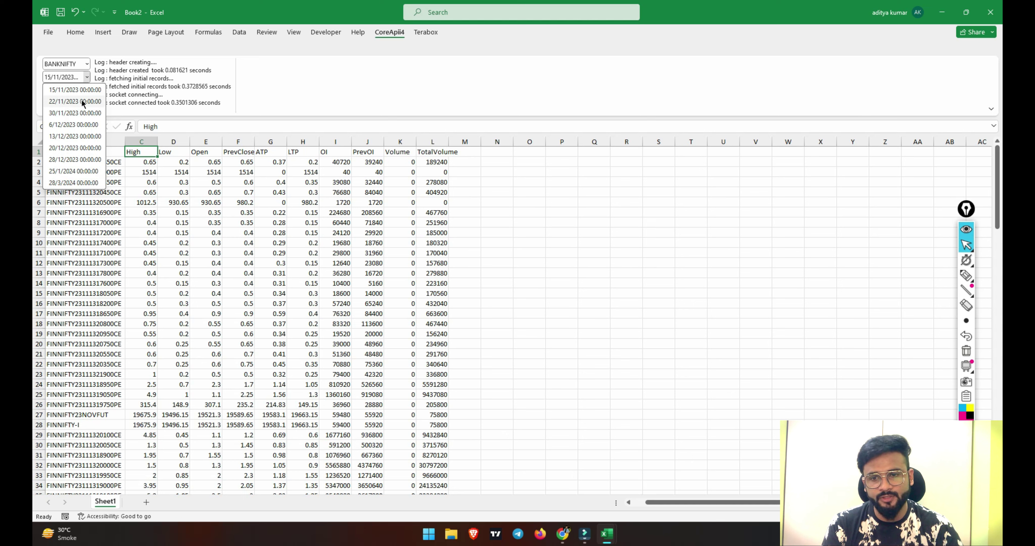
pyautogui.click(67, 88)
pyautogui.click(270, 204)
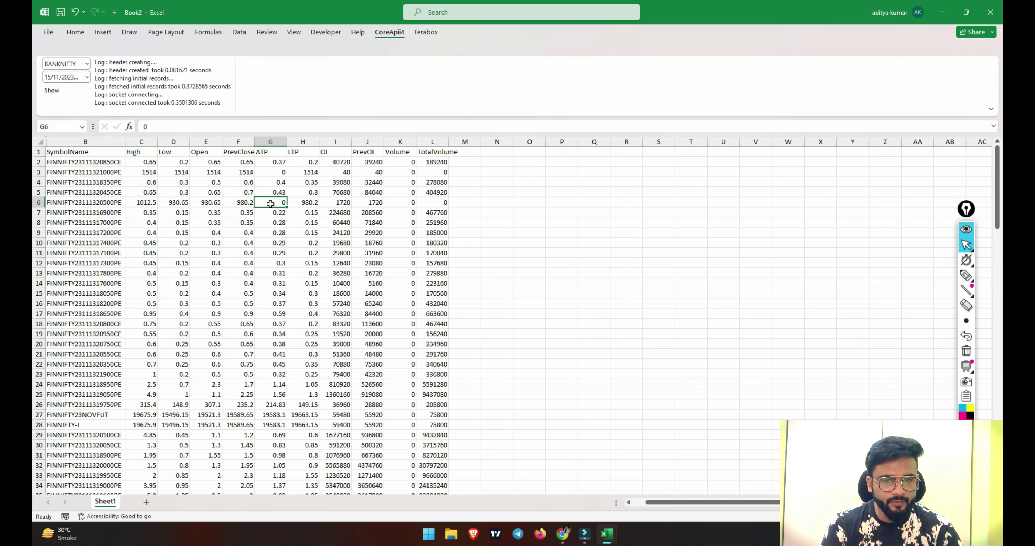